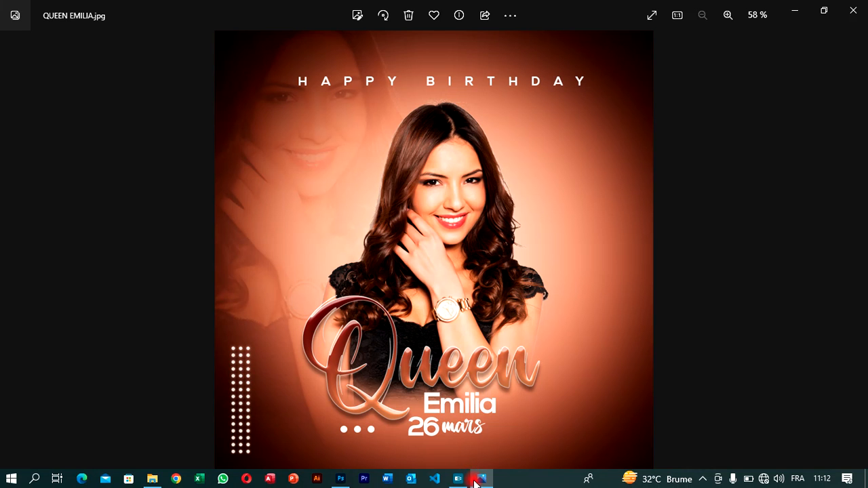
Step: Switch to Photoshop and create a document from the recent 10 x 10 cm custom preset at 118,11 pixels per centimetre
left_click(479, 480)
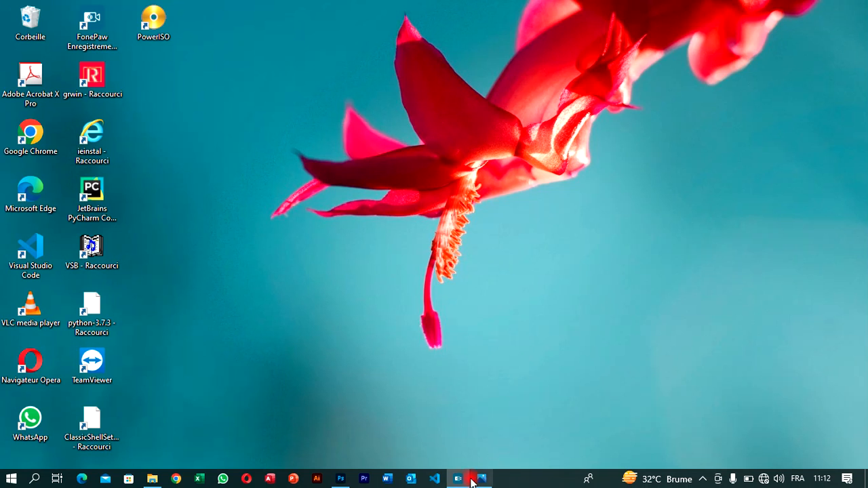
left_click(341, 480)
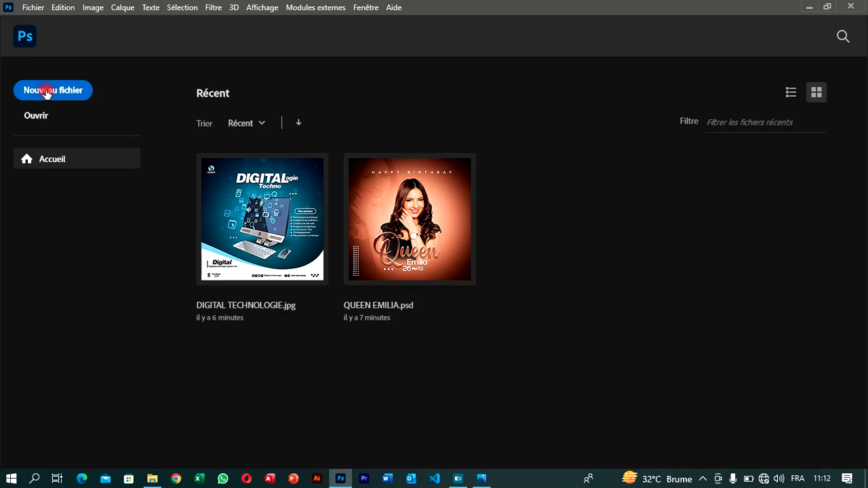
left_click(47, 92)
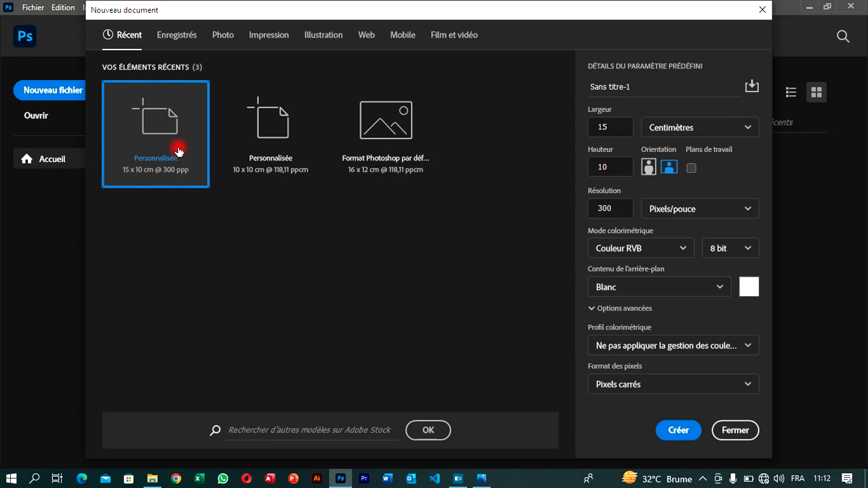
left_click(275, 163)
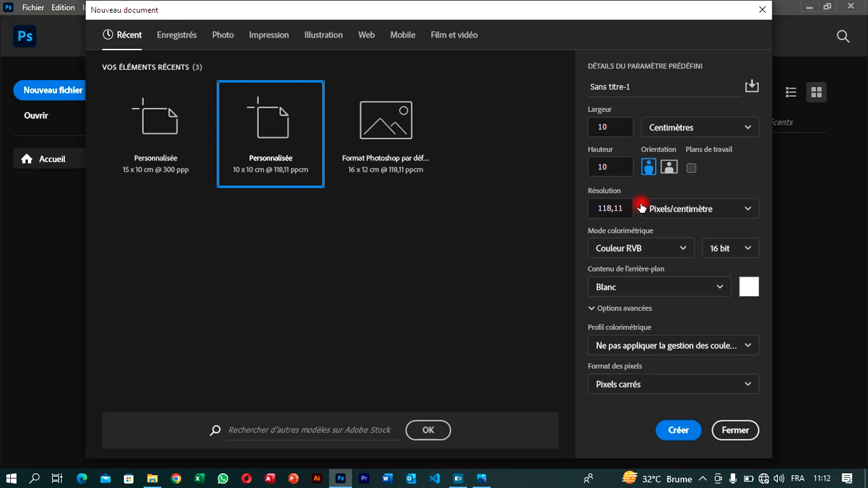
left_click(677, 432)
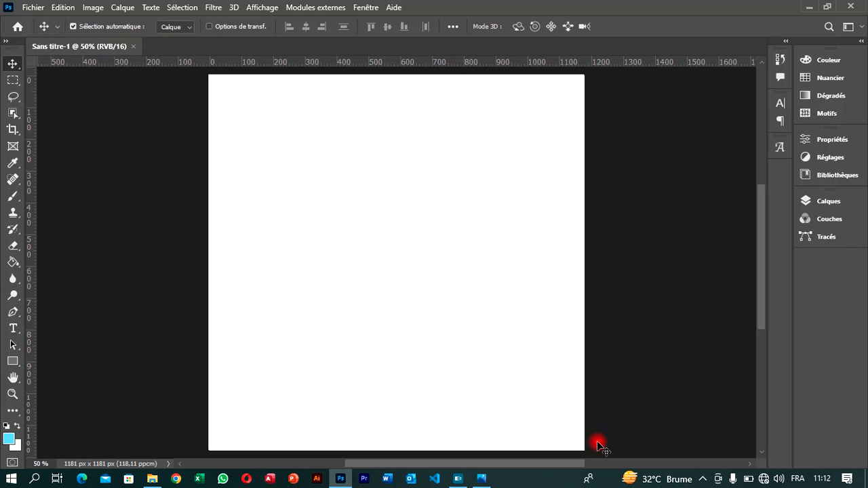
left_click(601, 460)
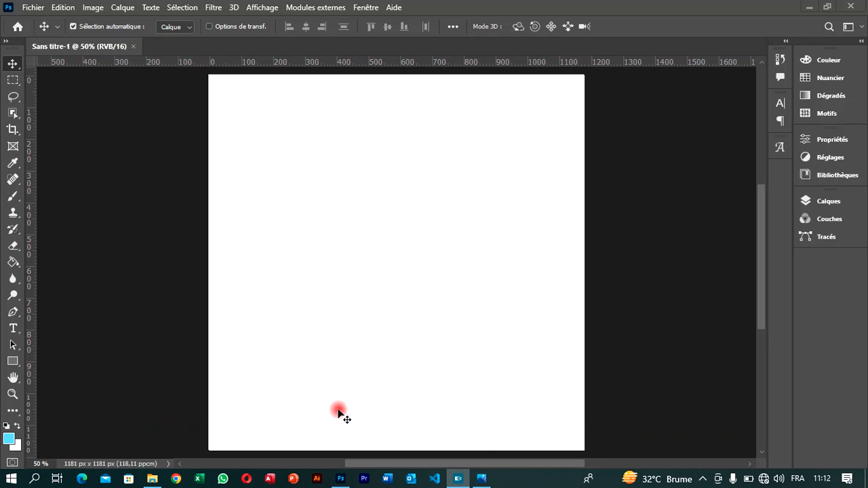
Step: Add a gradient fill layer above the background using the cream-to-red gradient preset
left_click(837, 202)
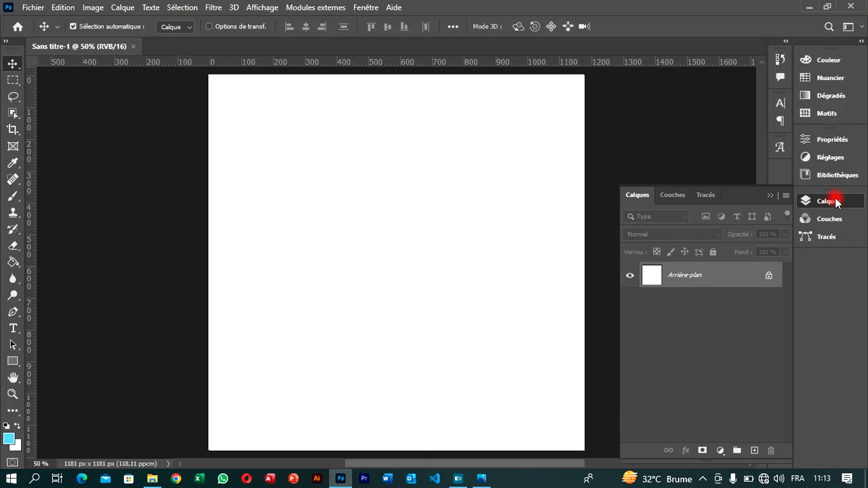
left_click(719, 451)
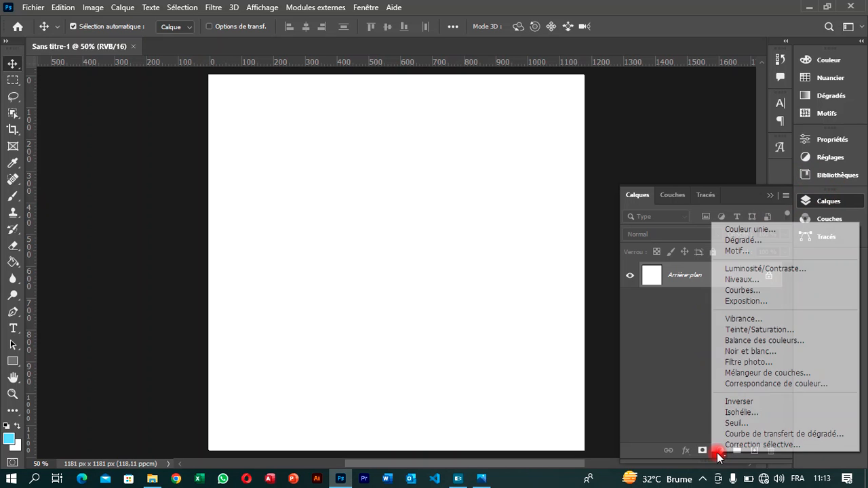
left_click(728, 241)
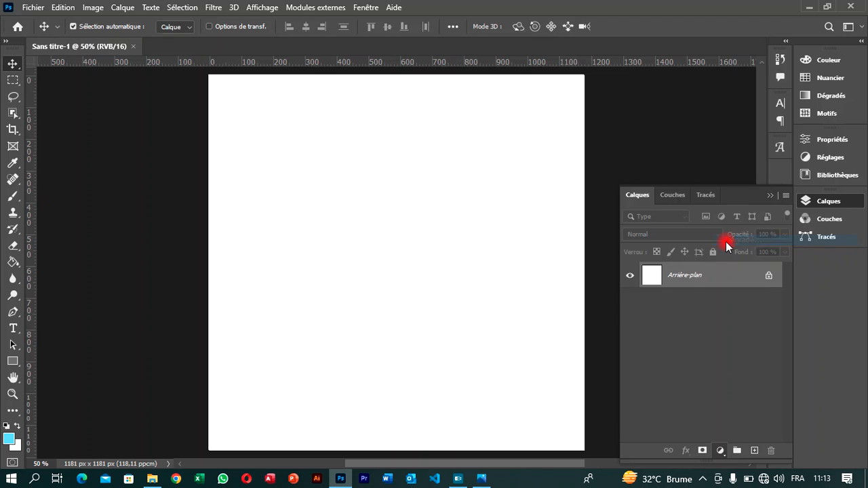
left_click(618, 56)
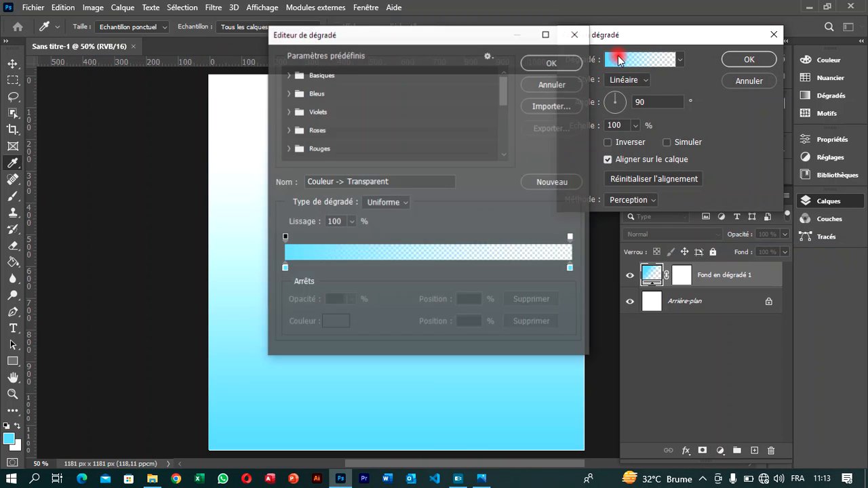
scroll(478, 95, "down", 5)
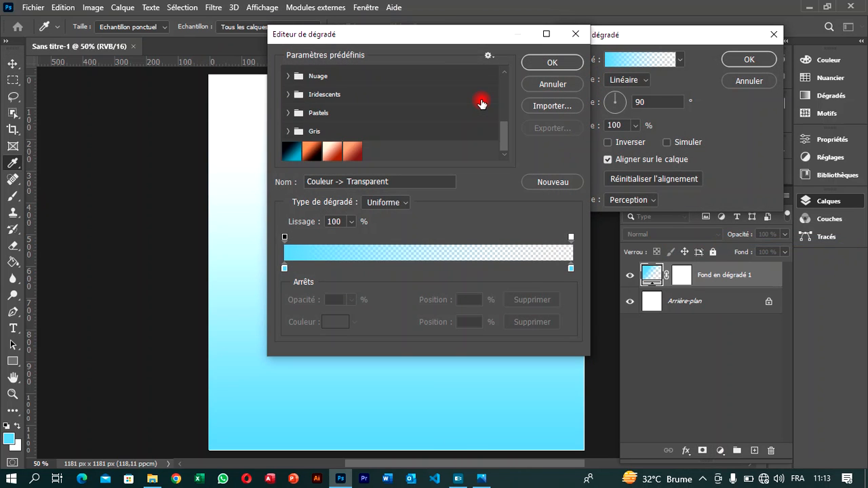
left_click(330, 154)
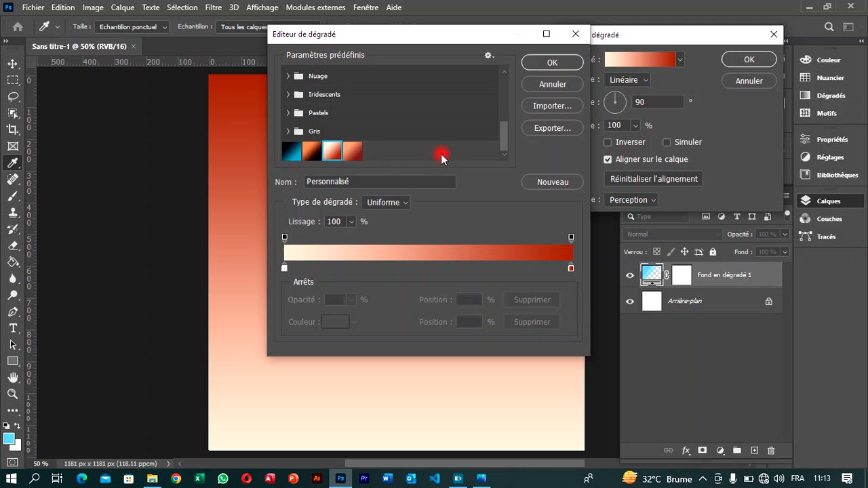
left_click(554, 62)
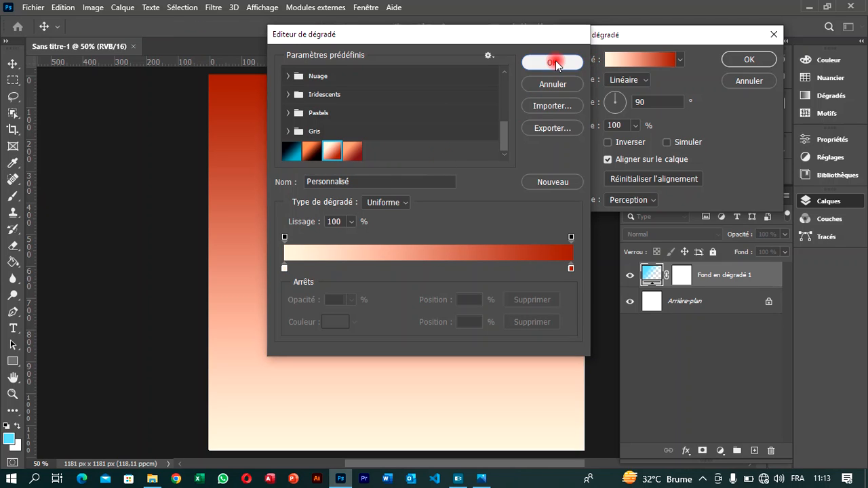
Step: Set the gradient fill's style to Radial and its scale to 151 %
left_click(643, 80)
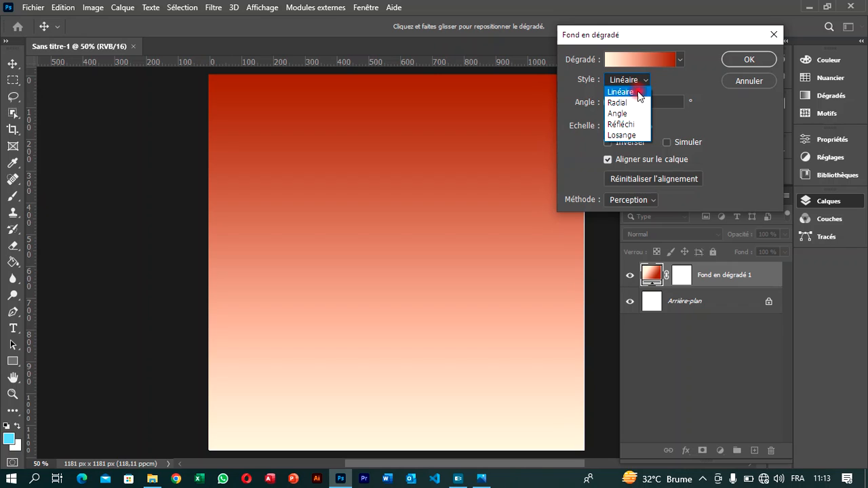
left_click(626, 105)
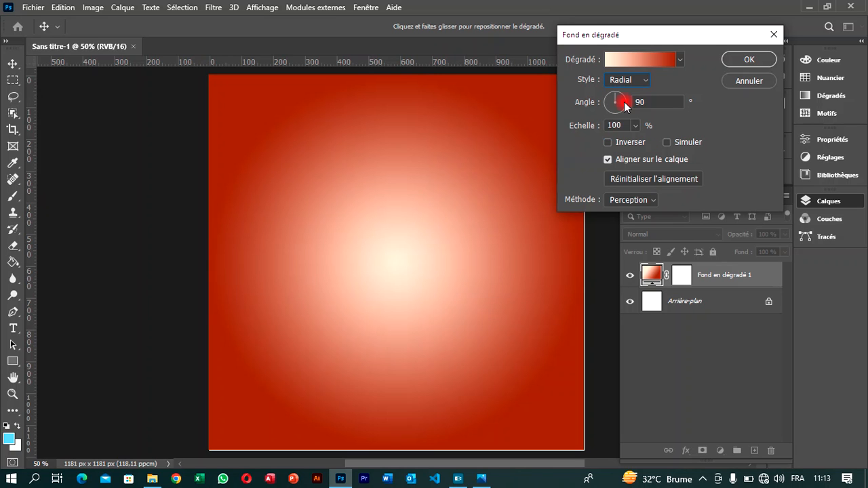
left_click(637, 126)
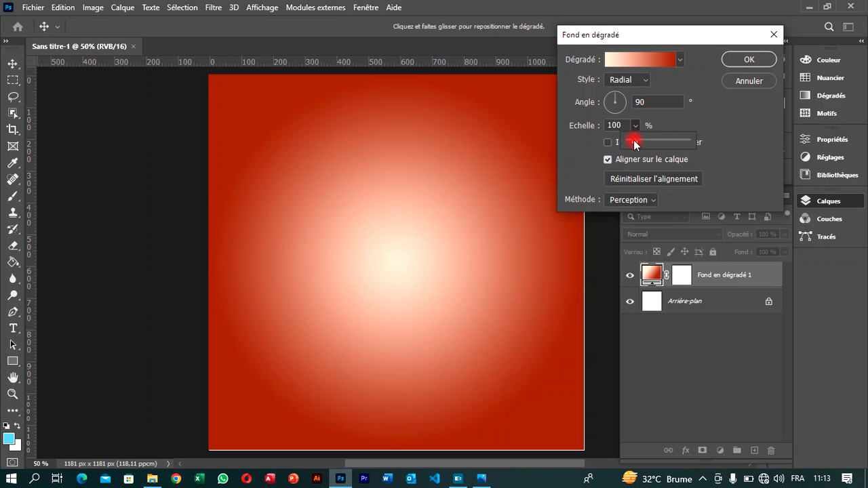
left_click_drag(636, 145, 643, 146)
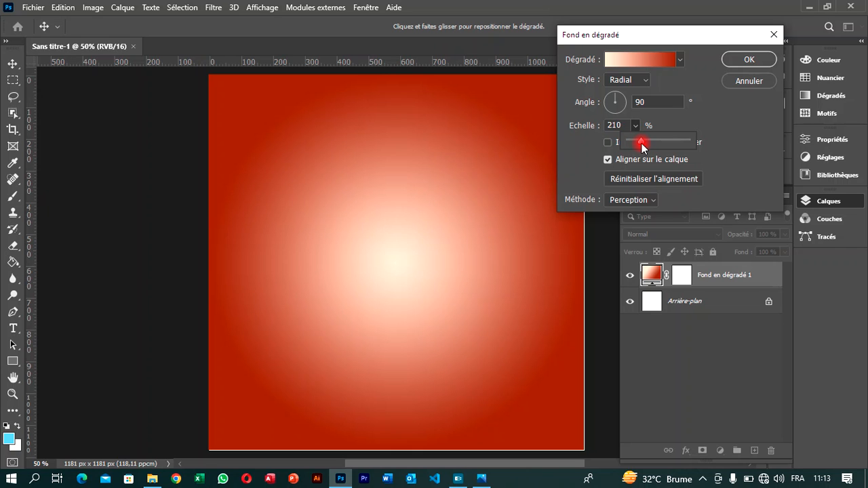
left_click_drag(643, 147, 637, 146)
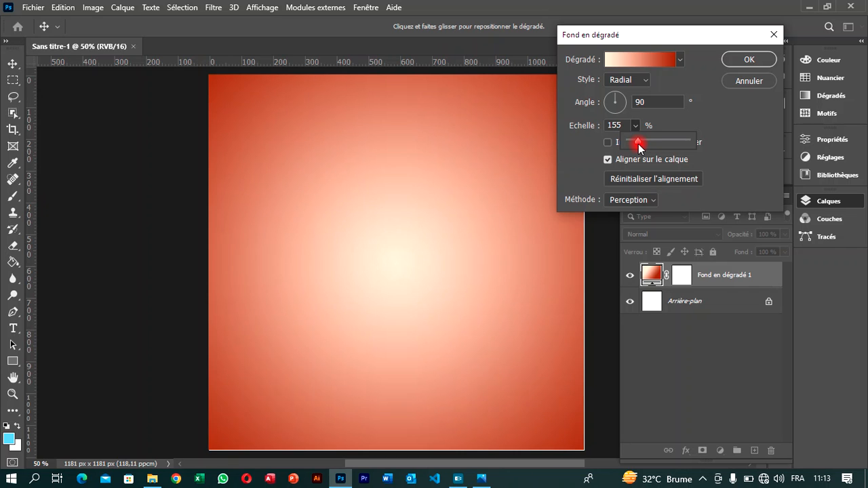
left_click_drag(639, 146, 638, 147)
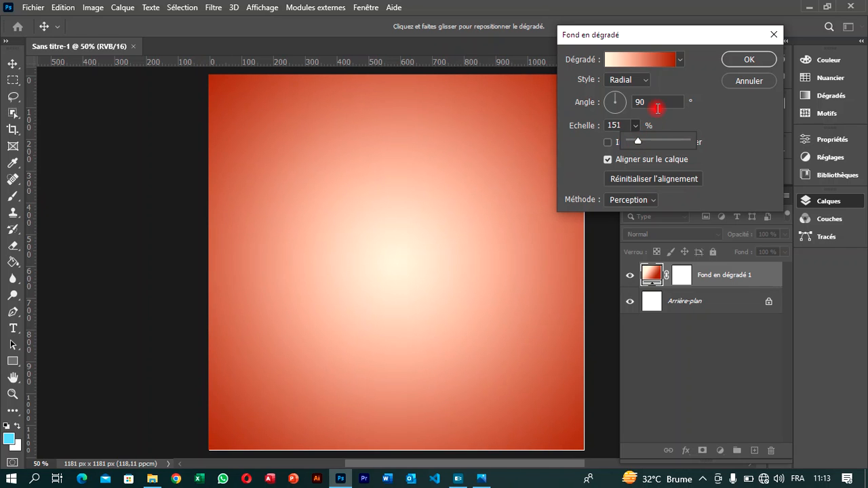
left_click(734, 58)
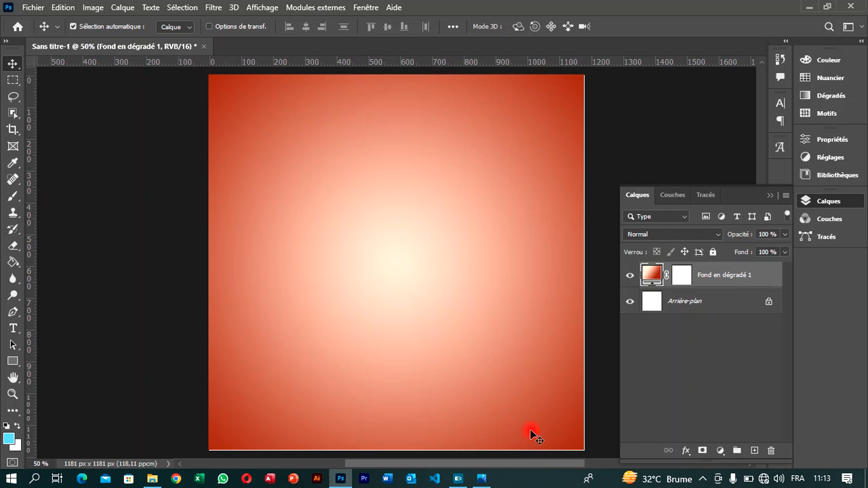
Step: Draw a rectangle about 1247 by 1222 px covering the whole canvas and fill it with black
mouse_move(536, 470)
left_mouse_down()
mouse_move(508, 469)
mouse_move(536, 472)
left_mouse_up()
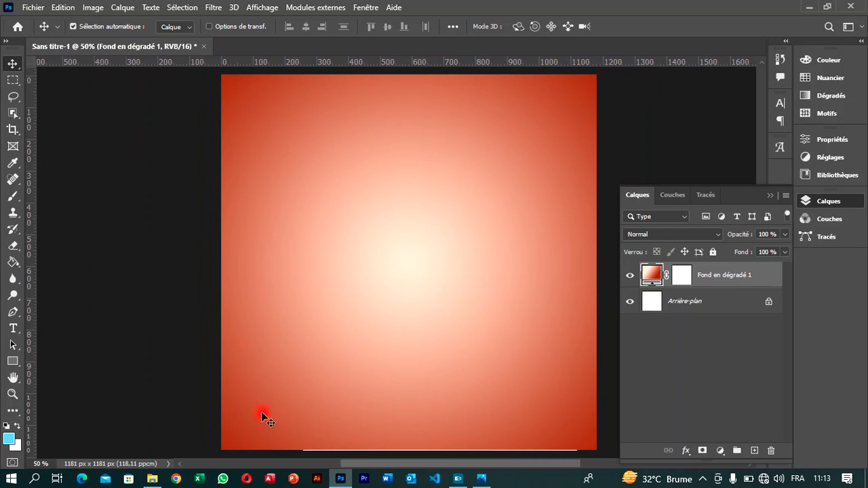
left_click(12, 361)
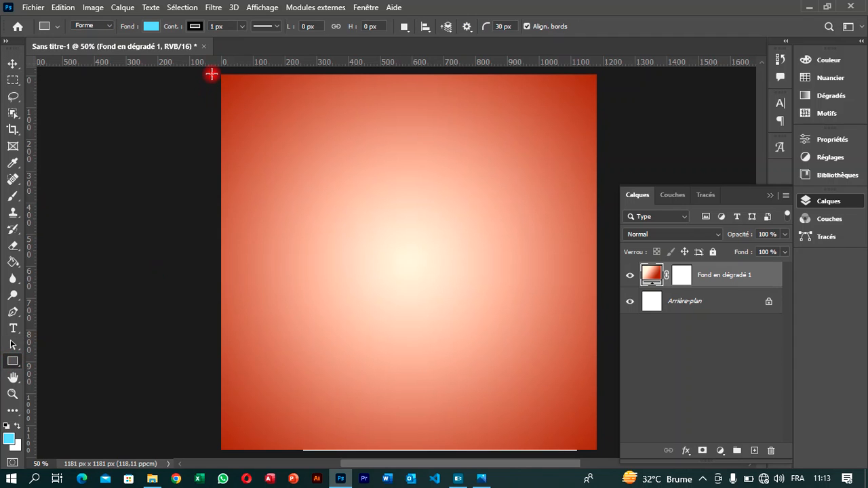
left_click_drag(212, 72, 607, 457)
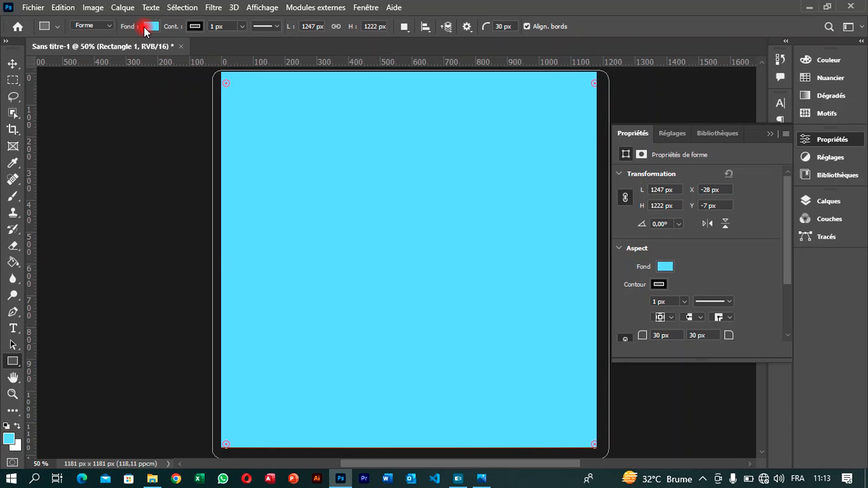
left_click(150, 27)
left_click(76, 91)
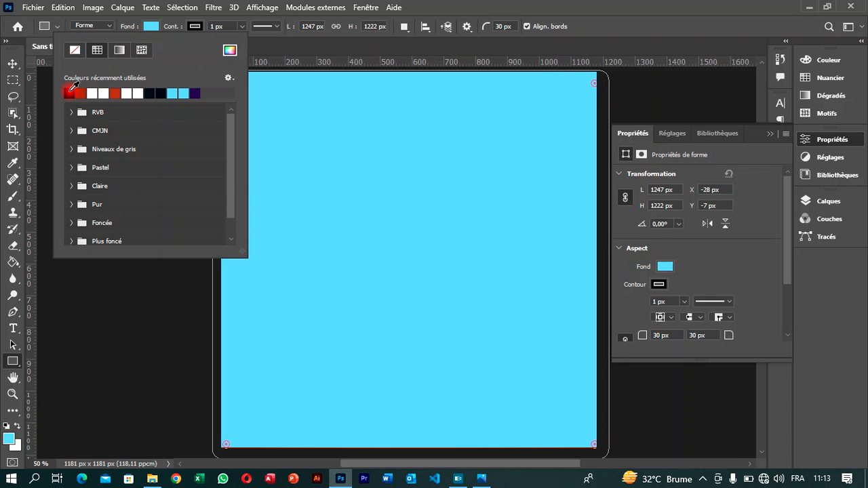
left_click(13, 64)
left_click(12, 64)
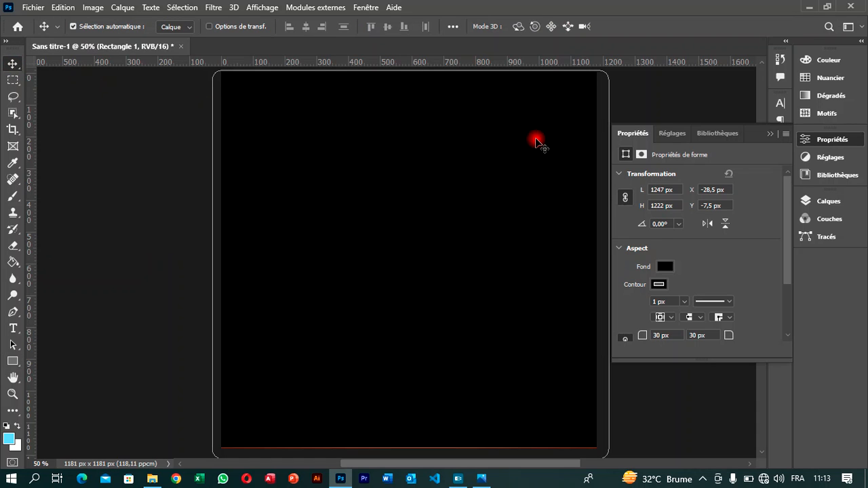
Step: Rasterize the black rectangle's layer
left_click(770, 133)
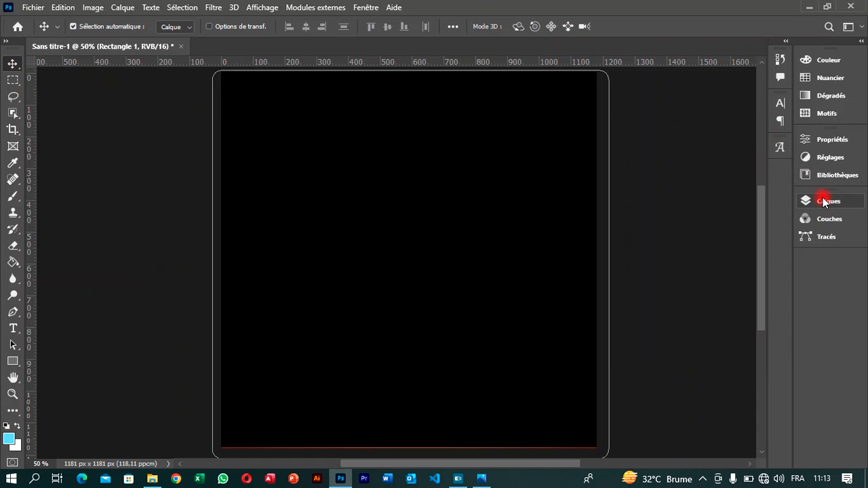
left_click(823, 199)
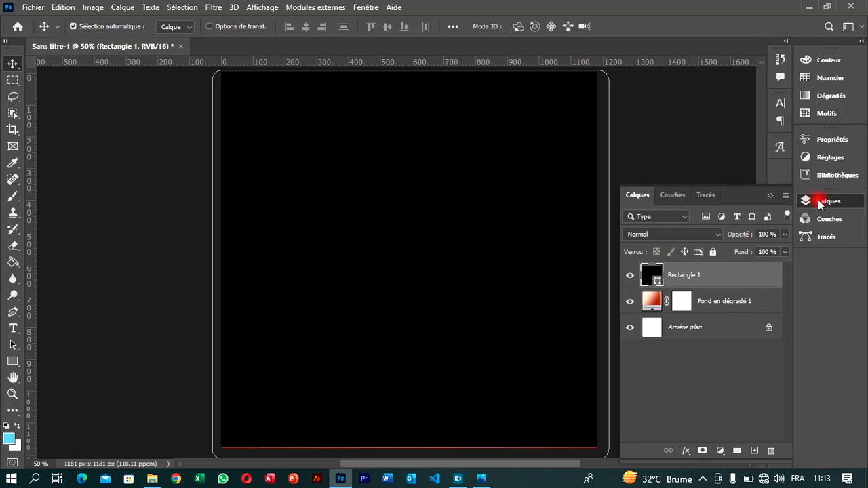
right_click(738, 277)
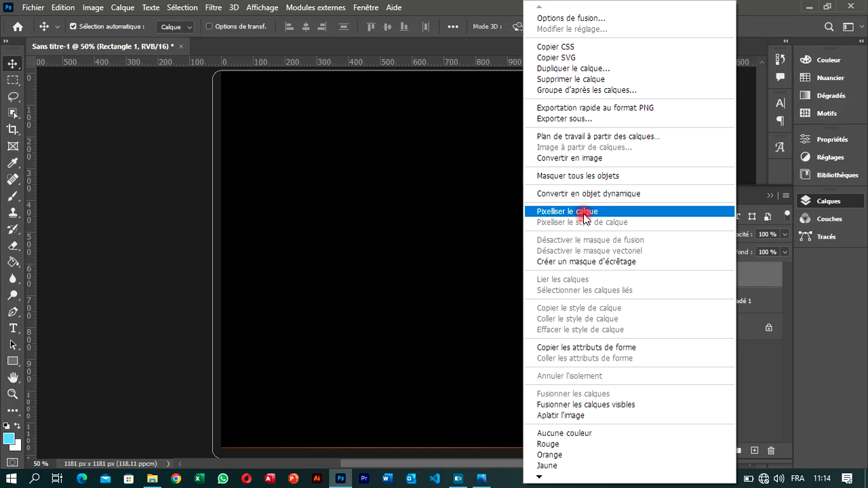
left_click(561, 213)
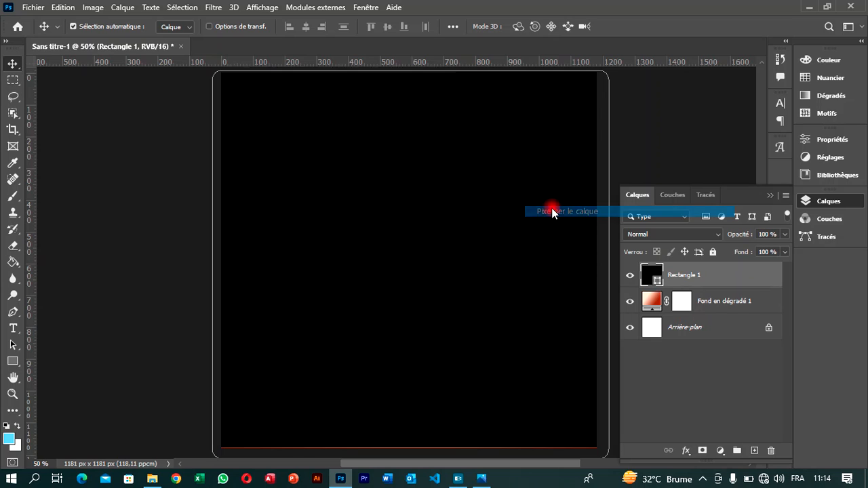
Step: Set the Eraser's soft brush size to 1413 px and collapse the layer list to clear the canvas area
left_click(14, 247)
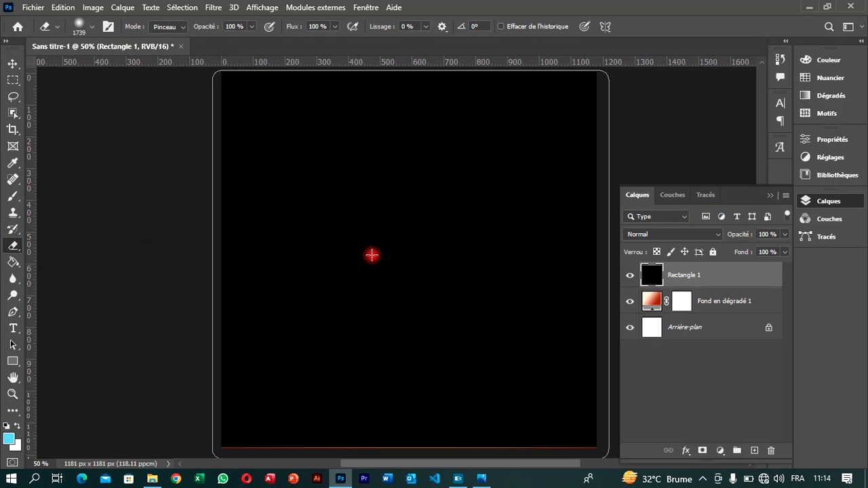
left_click(83, 28)
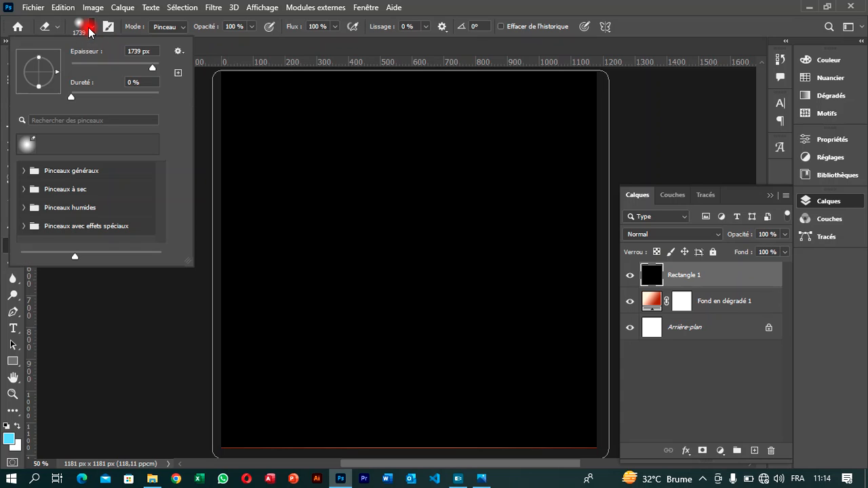
left_click_drag(152, 66, 146, 66)
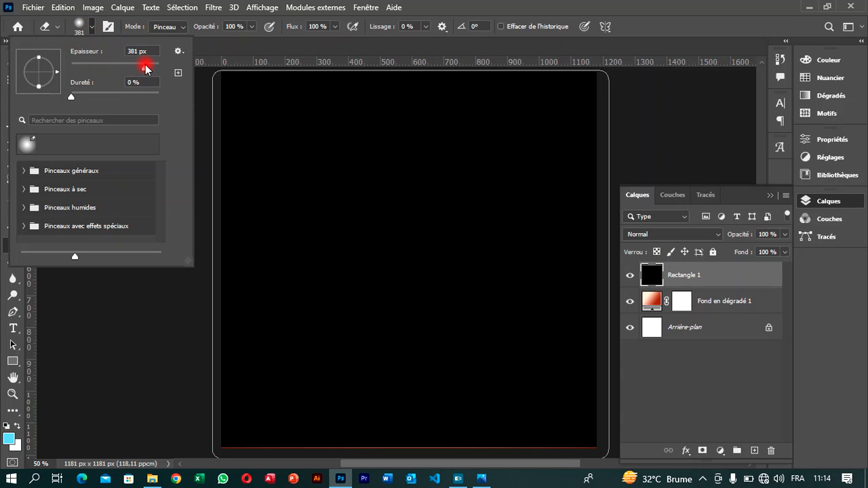
left_click_drag(151, 71, 155, 72)
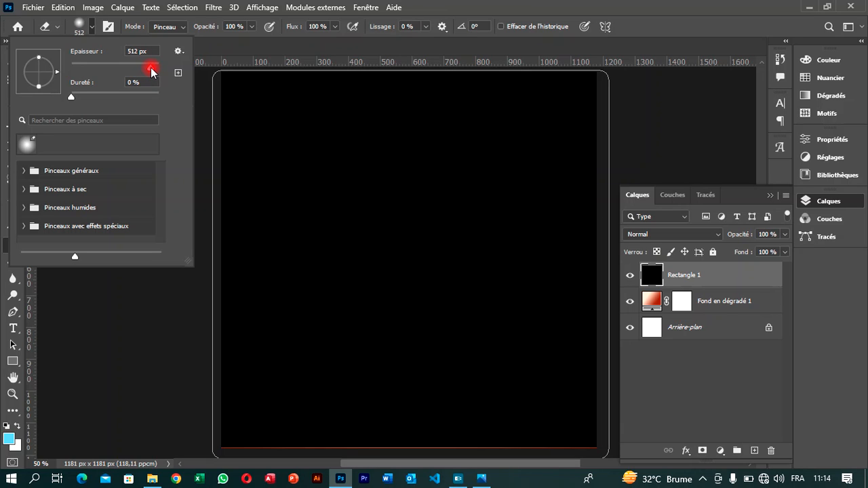
left_click_drag(152, 71, 153, 71)
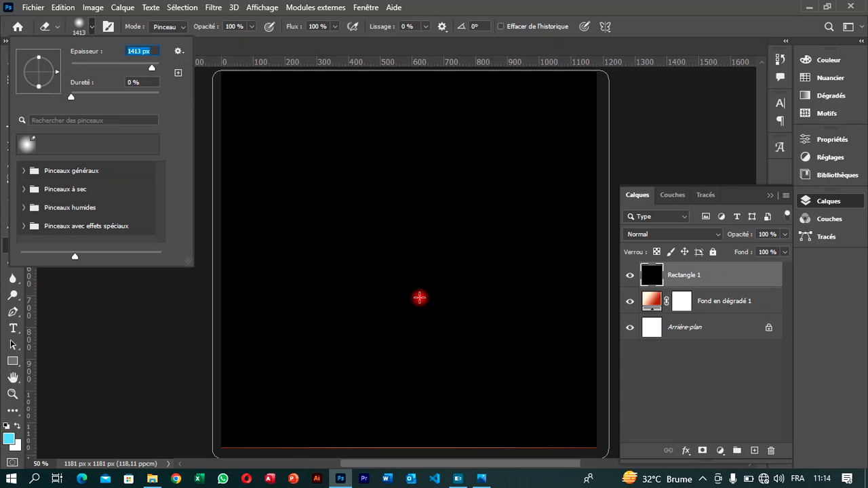
left_click(769, 195)
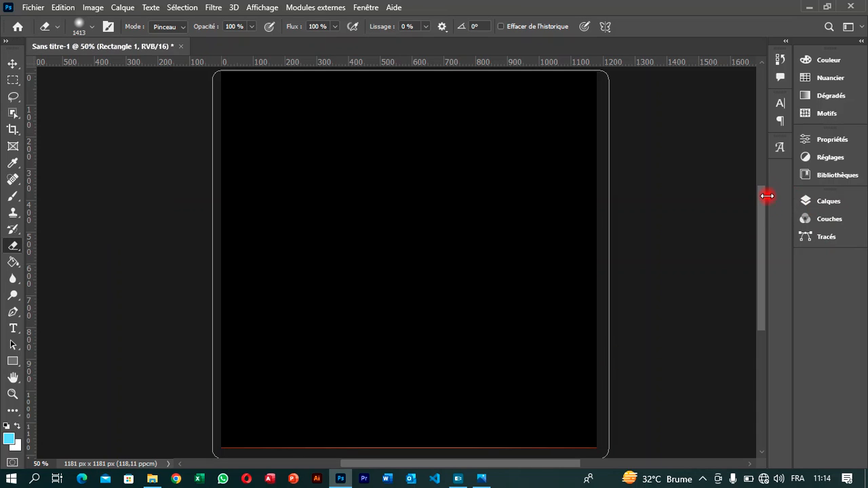
Step: Erase the middle of the black layer with three soft dabs at the canvas centre, leaving a dark vignette around the gradient
left_click_drag(758, 240, 761, 242)
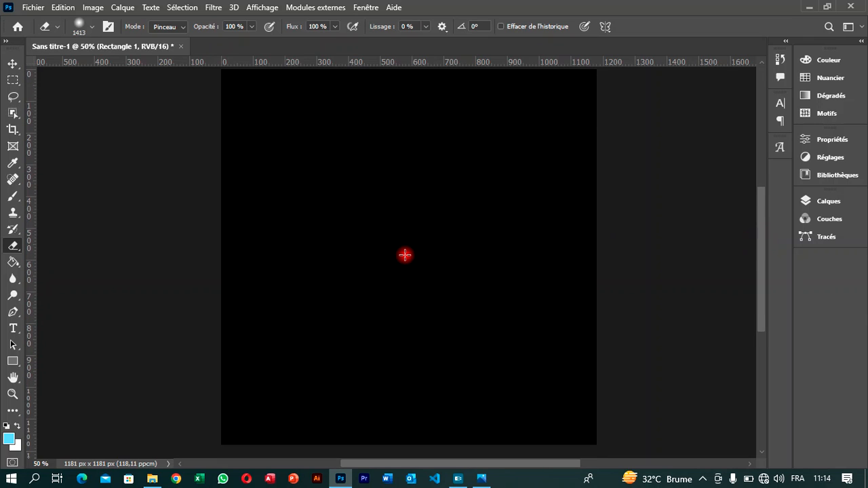
left_click(408, 253)
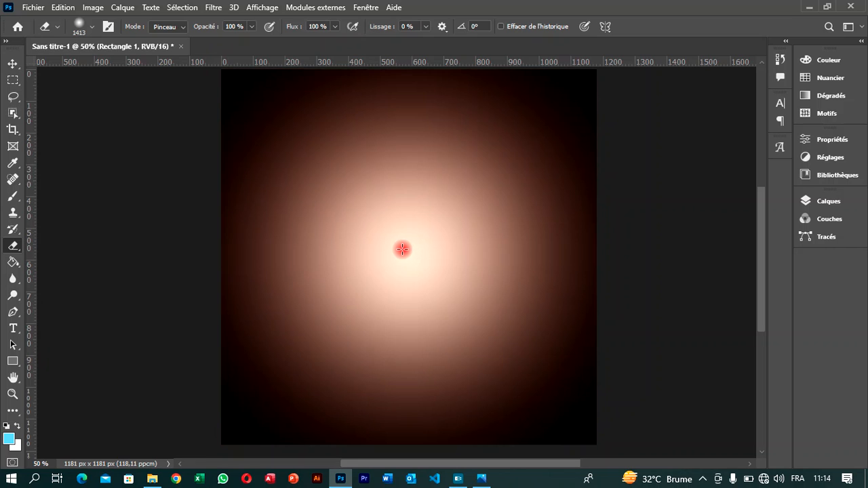
left_click(402, 249)
left_click(402, 249)
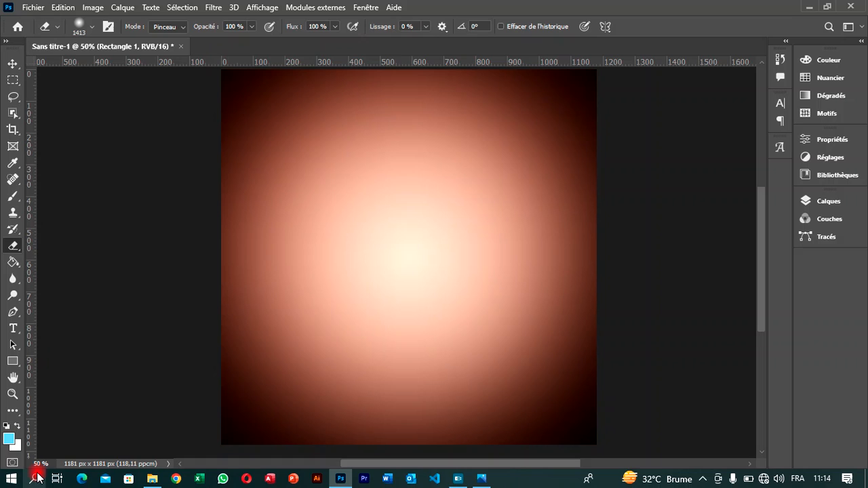
Step: Place the long-haired woman in the black lace top from the Téléchargements folder on the canvas, scaled to 28,35 %
left_click(152, 479)
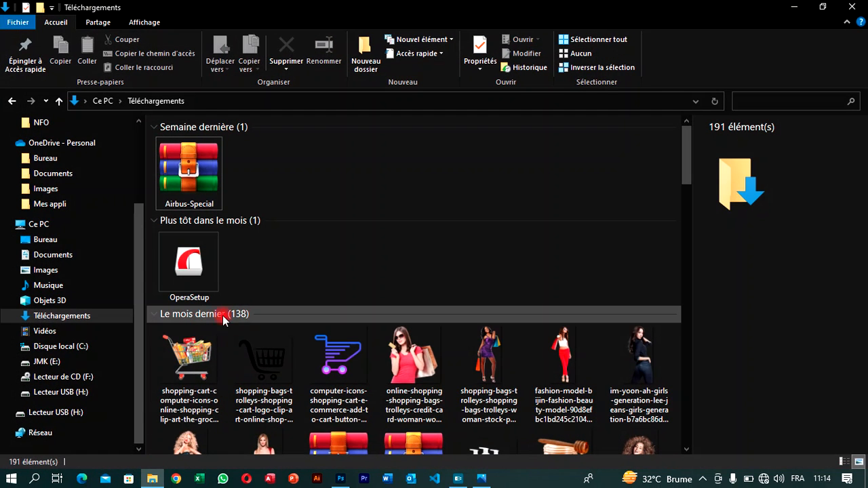
scroll(248, 310, "down", 5)
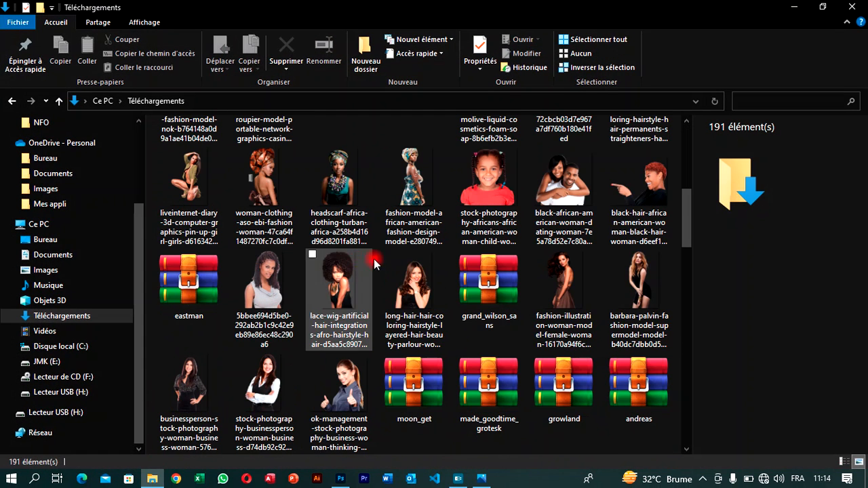
left_click_drag(400, 271, 387, 296)
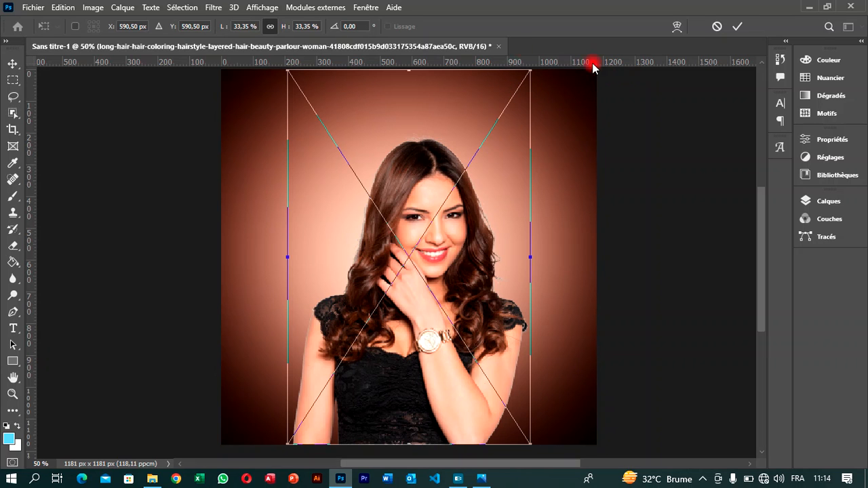
left_click_drag(282, 26, 491, 27)
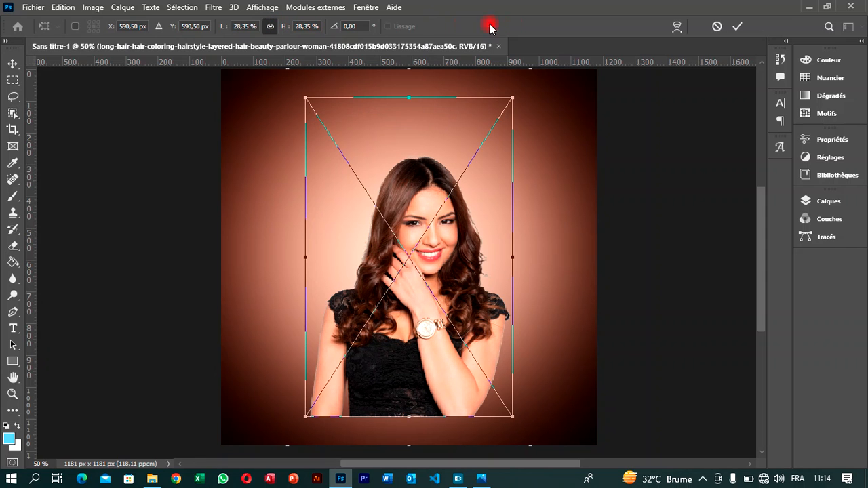
left_click(741, 27)
key("e")
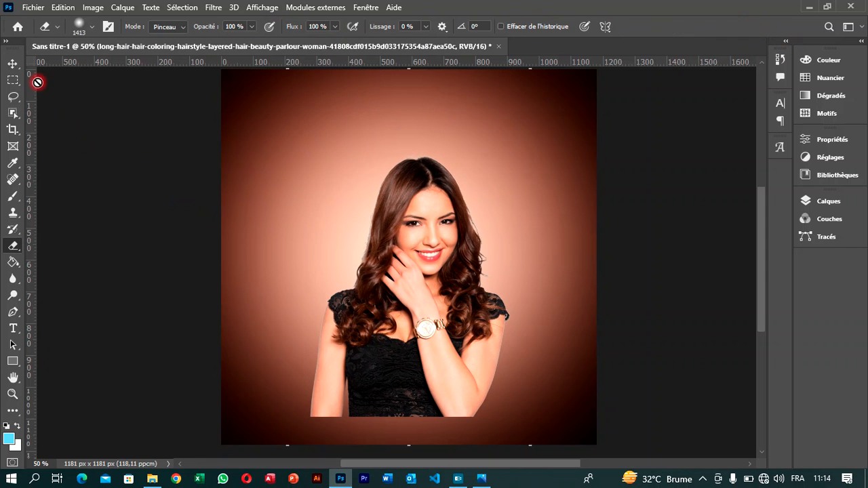
Step: Shift the woman's image slightly upward and to the left on the canvas and show the layer list
left_click(11, 63)
left_click_drag(387, 350, 382, 332)
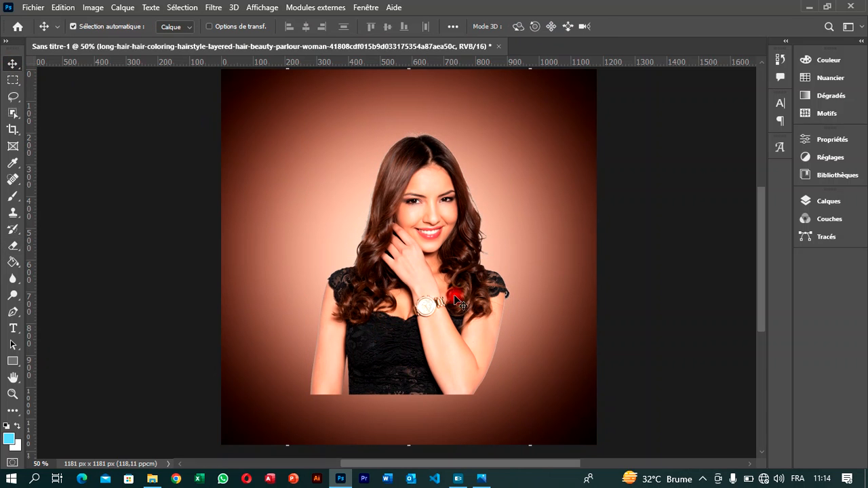
left_click(853, 201)
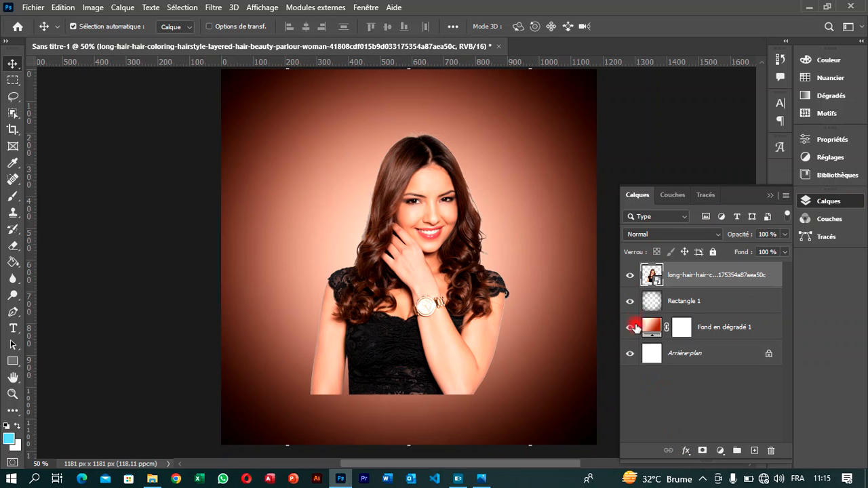
left_click_drag(415, 267, 410, 270)
scroll(34, 151, "down", 2)
scroll(33, 145, "down", 2)
scroll(36, 131, "up", 3)
scroll(35, 130, "up", 1)
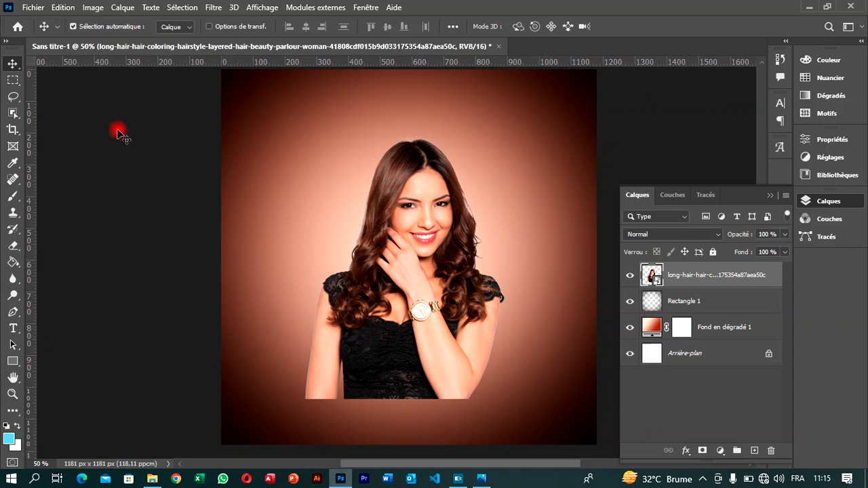
Step: Add a layer mask to the woman's layer and set the Gradient tool to the black-to-white preset from the Basiques group
left_click(700, 451)
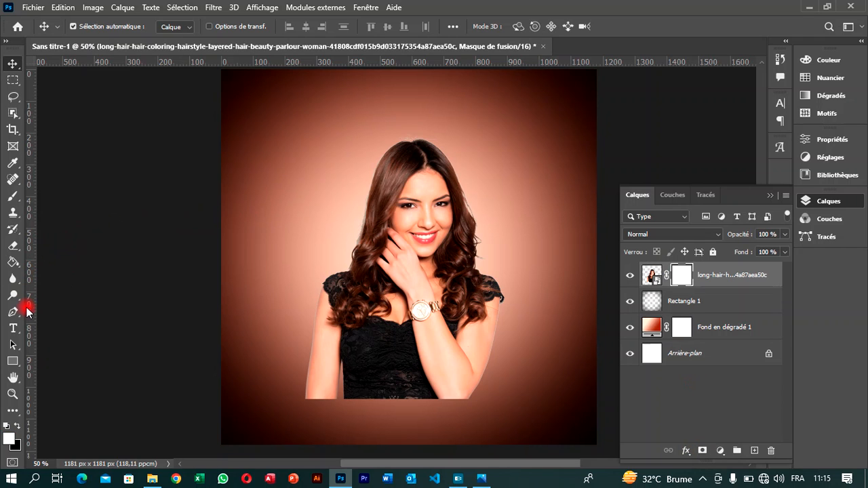
left_click(10, 262)
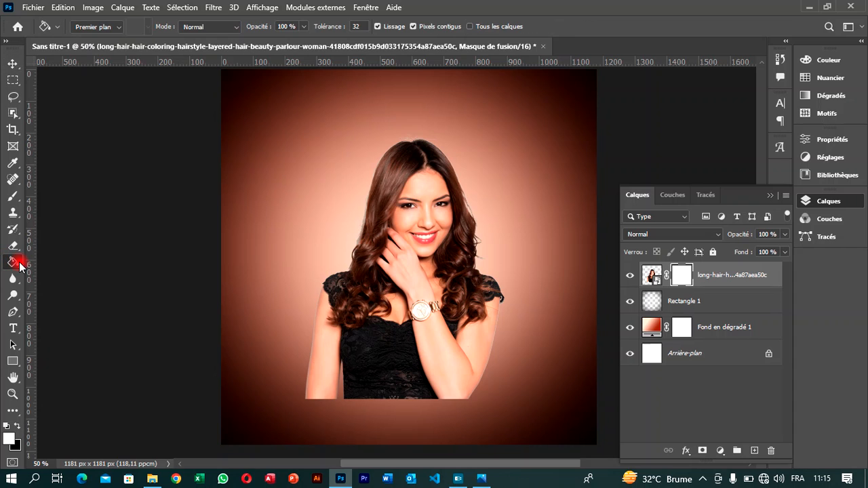
mouse_move(20, 265)
left_mouse_down()
mouse_move(72, 274)
mouse_move(71, 264)
left_mouse_up()
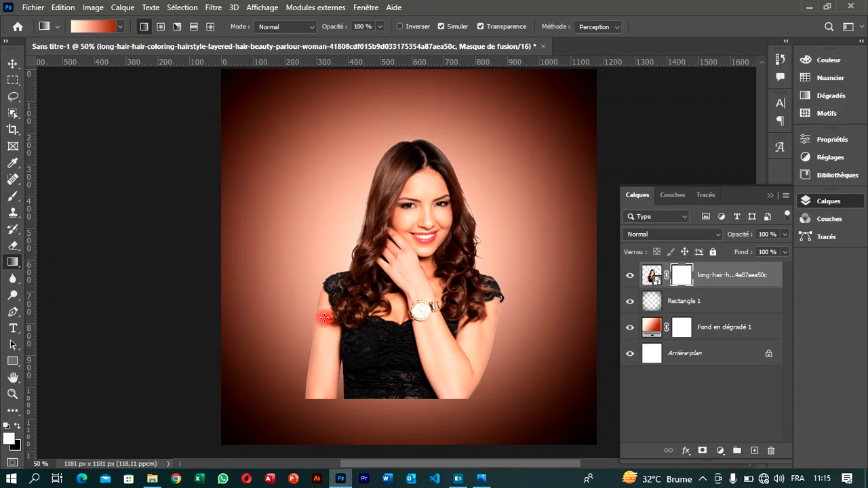
left_click(118, 27)
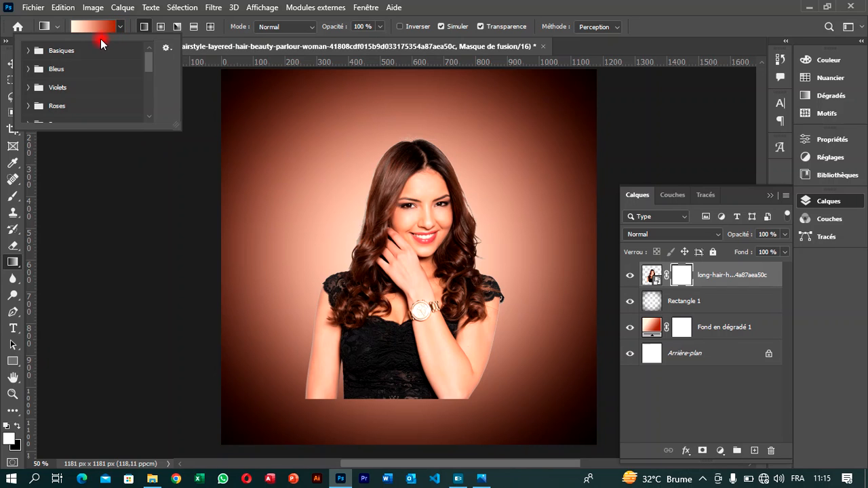
key("Escape")
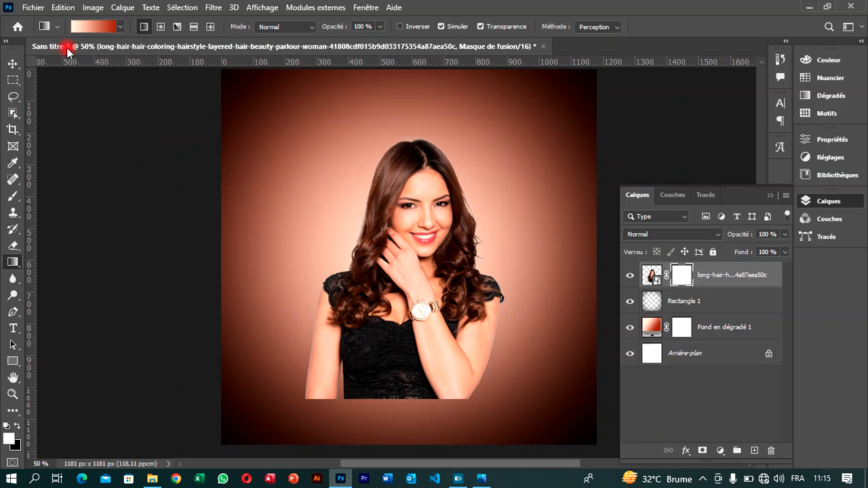
left_click(121, 27)
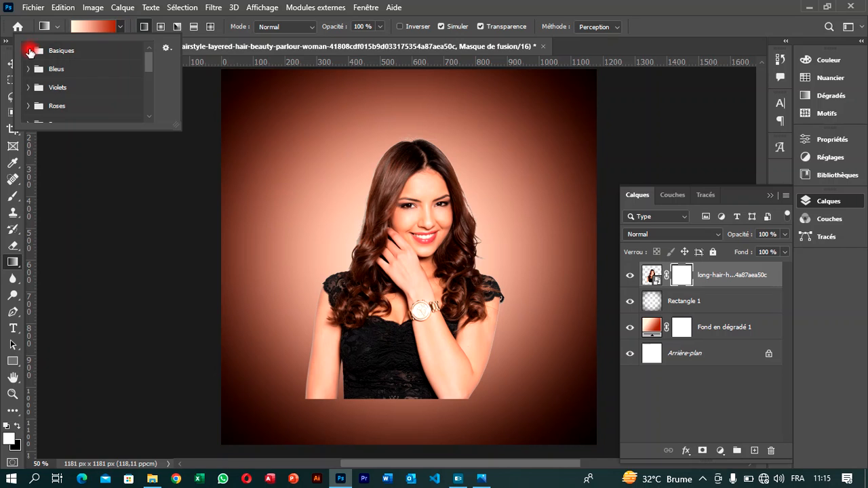
left_click(28, 50)
left_click(86, 69)
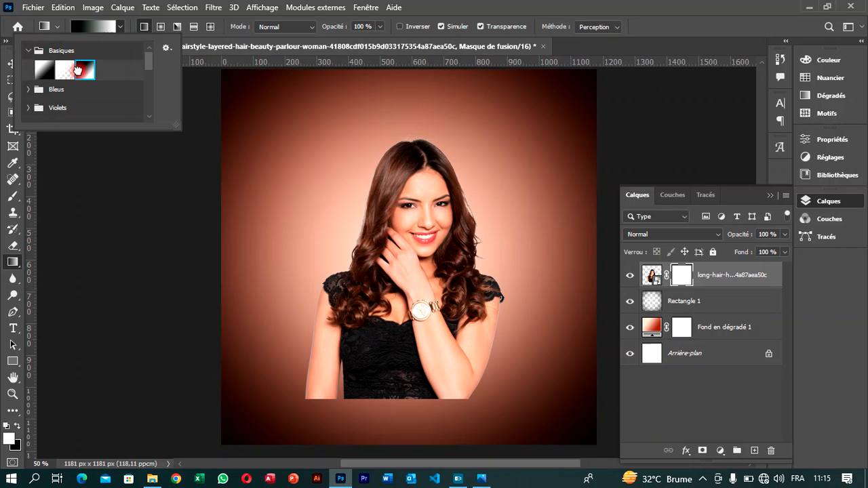
left_click(120, 29)
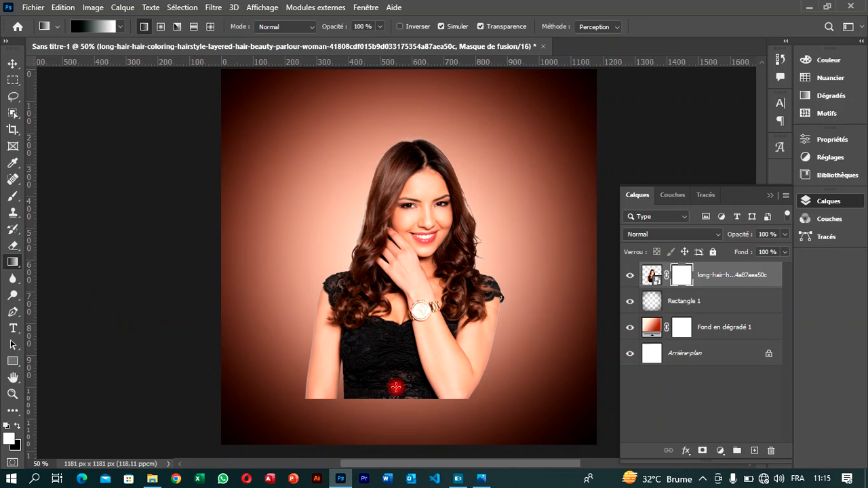
Step: Try a short upward gradient on the mask from the lower edge of the woman's dress, and undo it
left_click_drag(396, 396, 398, 336)
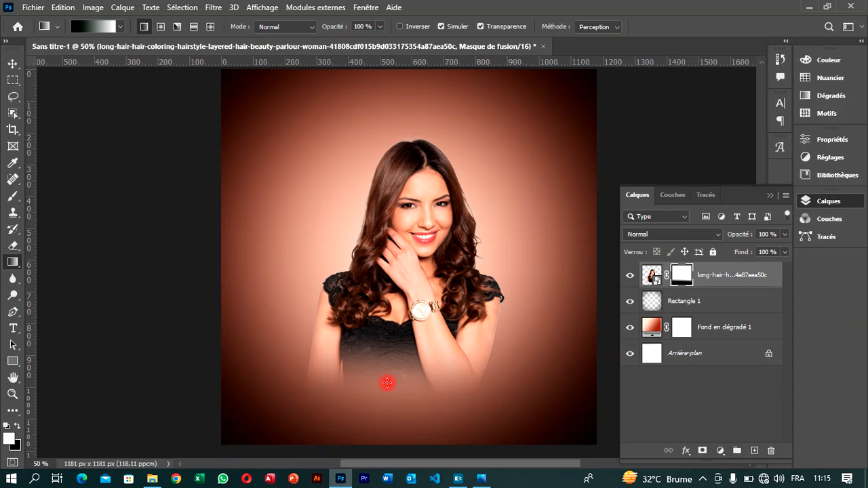
key("ctrl+a")
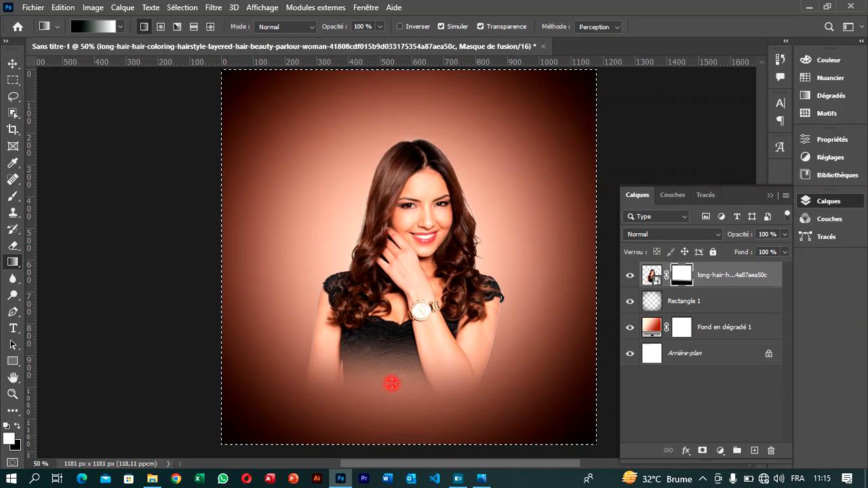
key("ctrl+z")
key("ctrl+z")
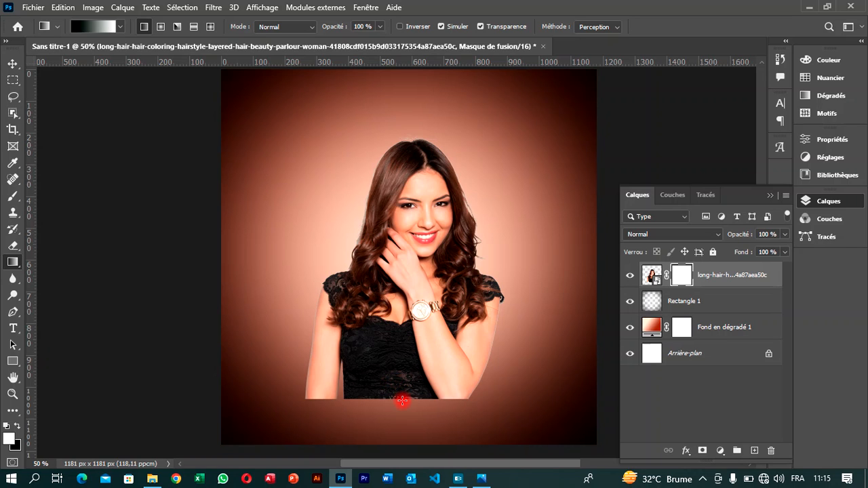
Step: Fade out the woman's lower edge with a short upward linear gradient on the mask, and move her slightly higher
left_click_drag(403, 396, 403, 334)
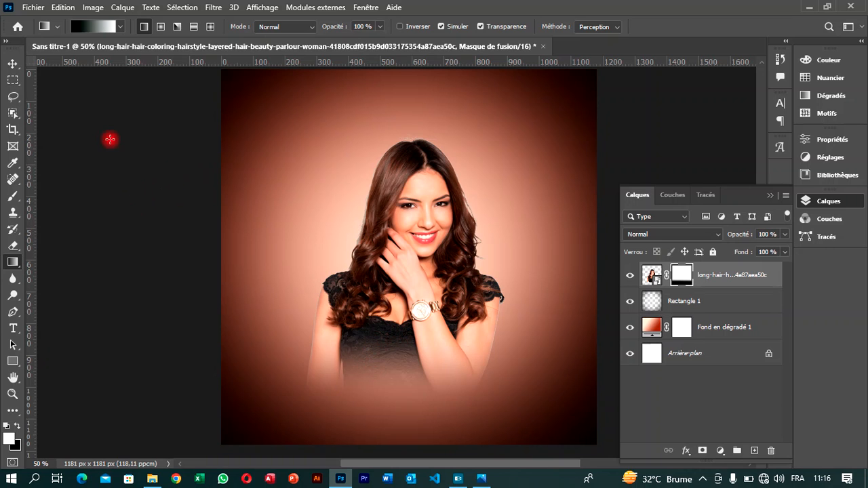
left_click(11, 65)
left_click_drag(410, 303, 412, 288)
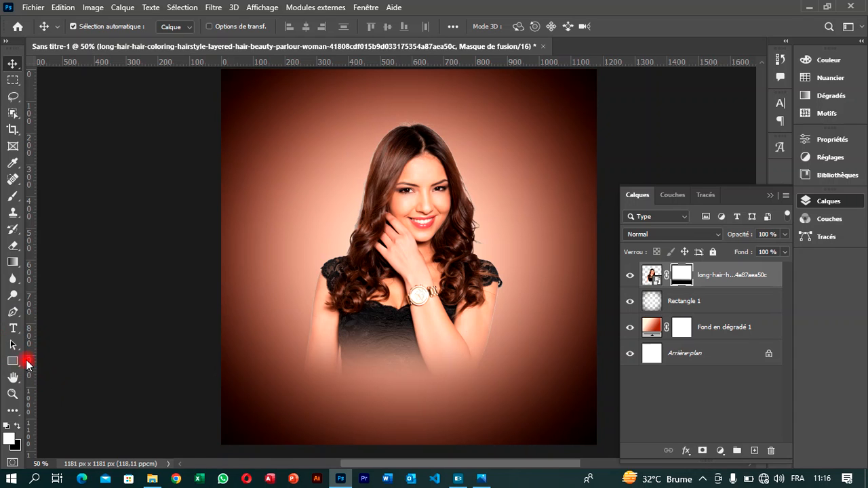
Step: Start a horizontal text layer beside the woman's head and set its font to Vice City Sans
left_click(11, 328)
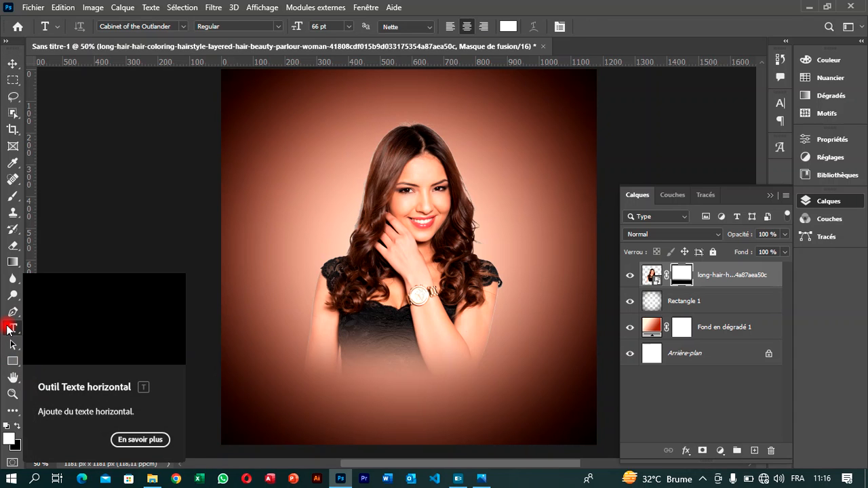
left_click(328, 152)
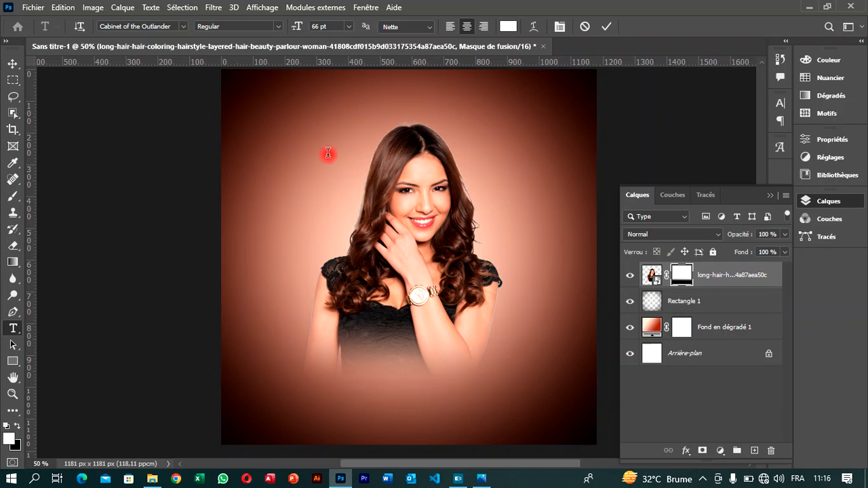
left_click(181, 26)
left_click(176, 62)
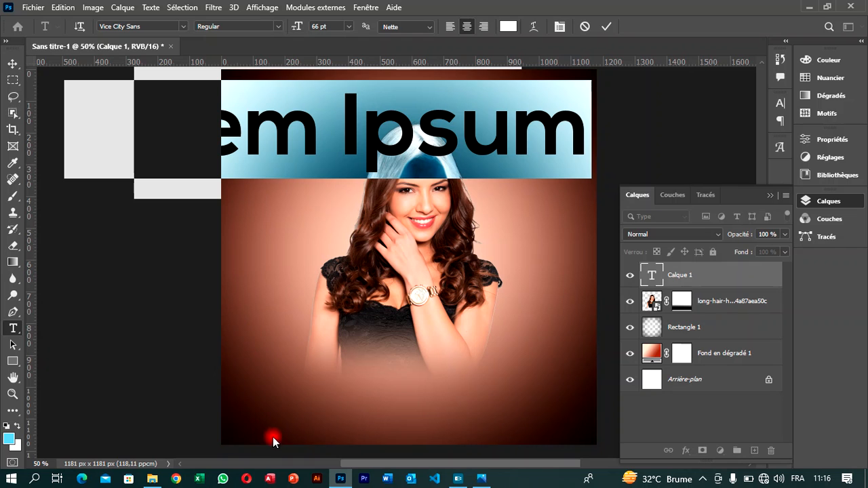
Step: Reduce the placeholder text's font size to 7 pt
mouse_move(382, 467)
left_mouse_down()
mouse_move(344, 471)
mouse_move(409, 471)
mouse_move(397, 465)
left_mouse_up()
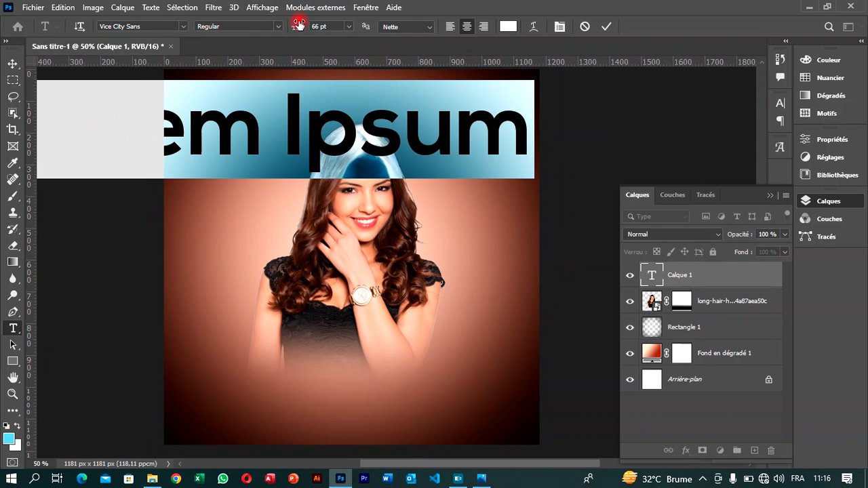
left_click_drag(298, 27, 292, 26)
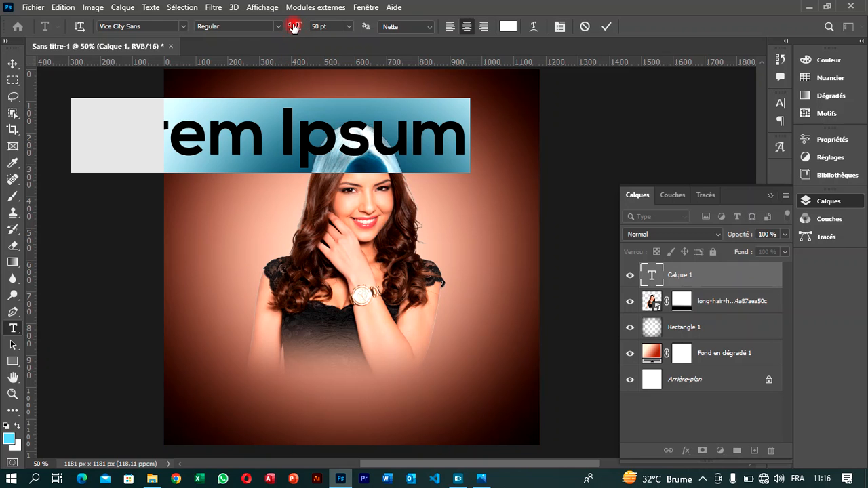
left_click_drag(298, 25, 273, 27)
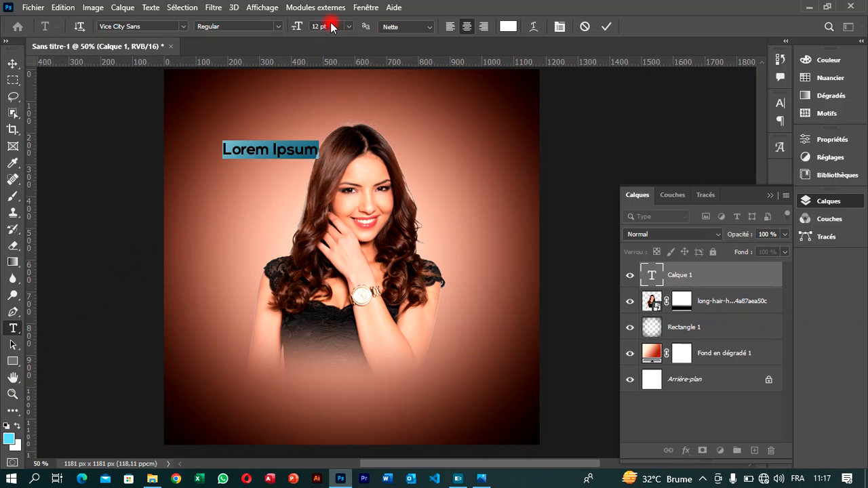
key("Down")
key("Down")
key("Down")
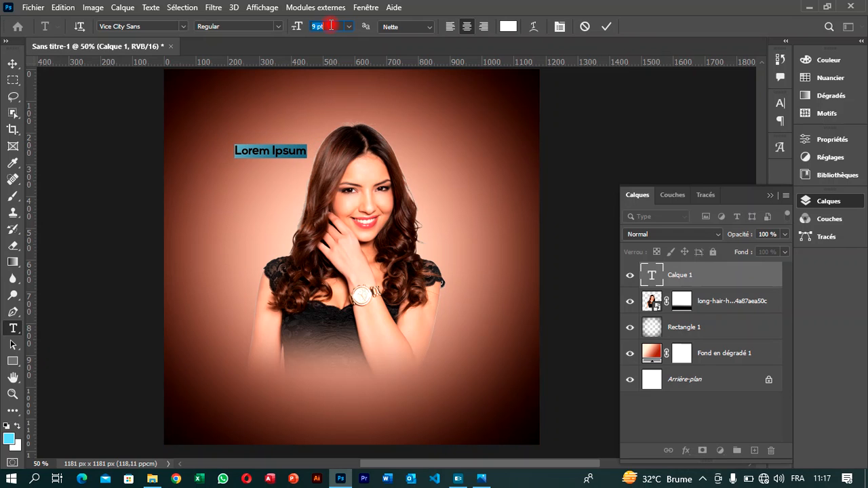
key("Down")
key("Down")
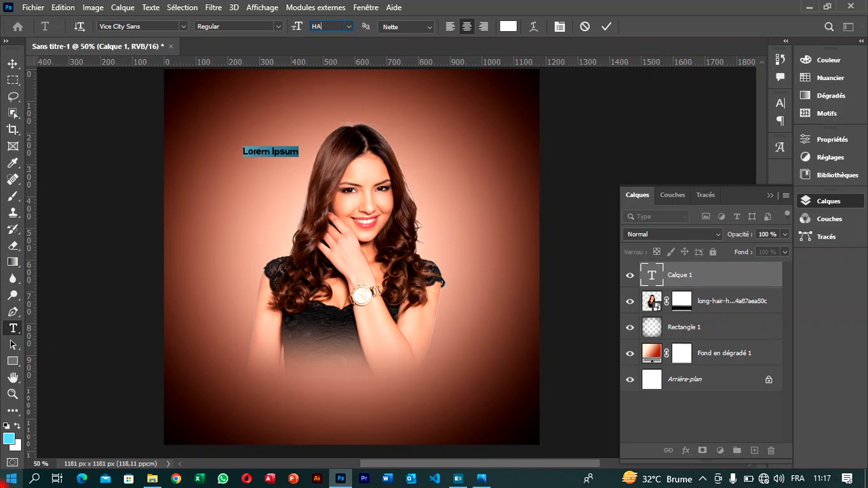
Step: Replace the placeholder text beside the woman's head with HAPPY BIRTHDAY
key("Return")
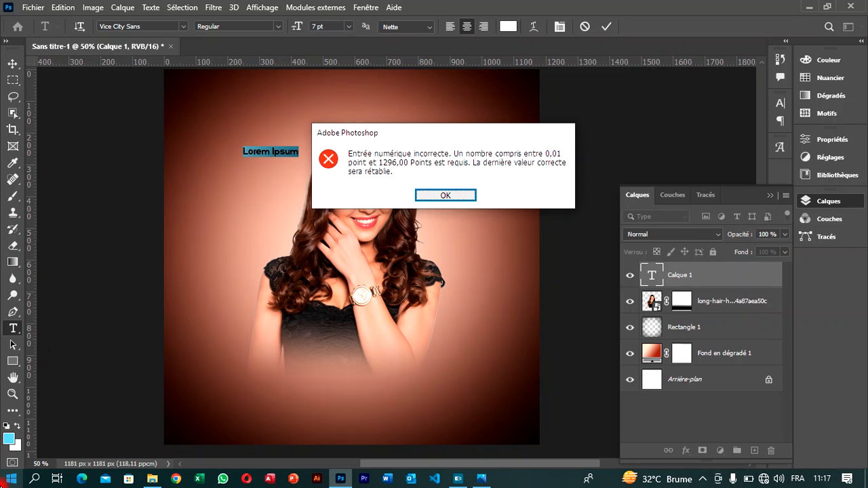
left_click(447, 197)
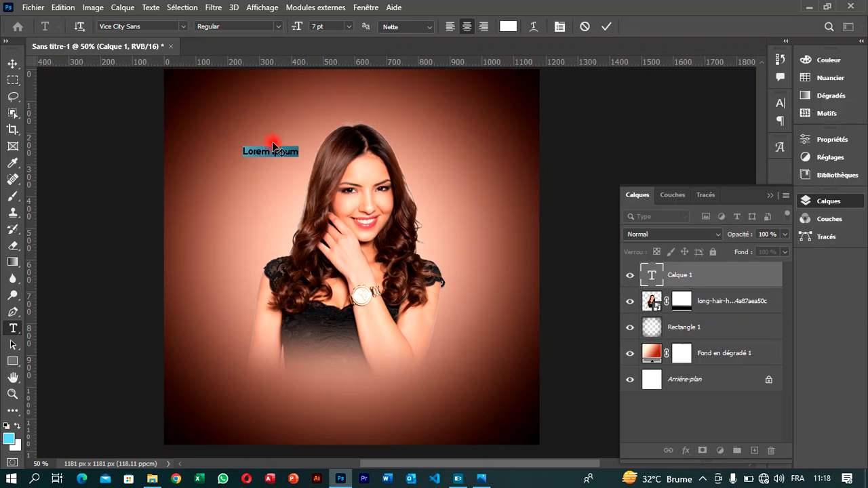
left_click(275, 150)
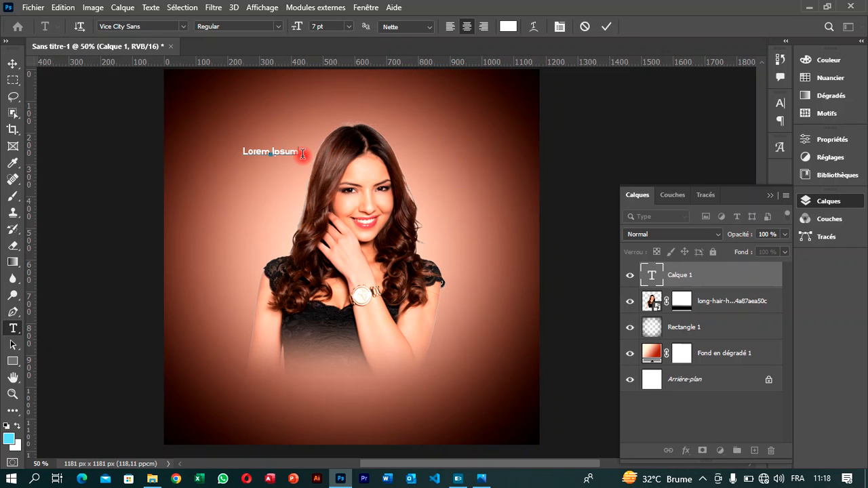
left_click_drag(303, 154, 211, 145)
type("HAPPY")
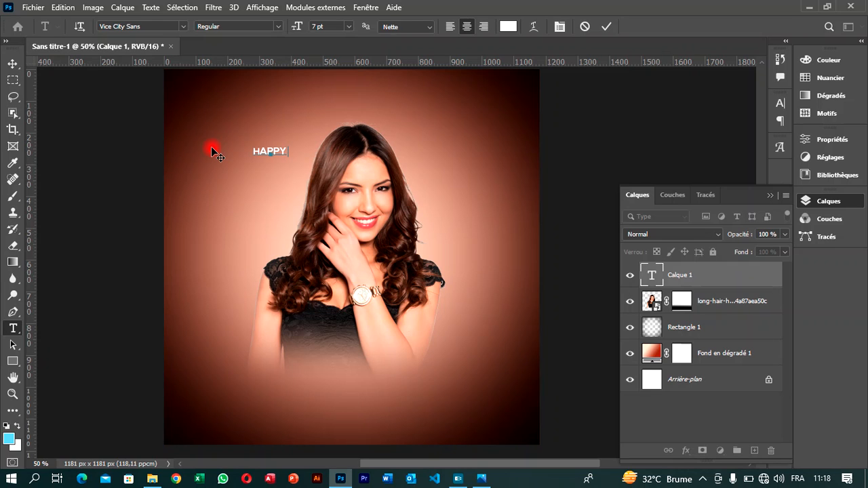
type(" BIRTHDAY")
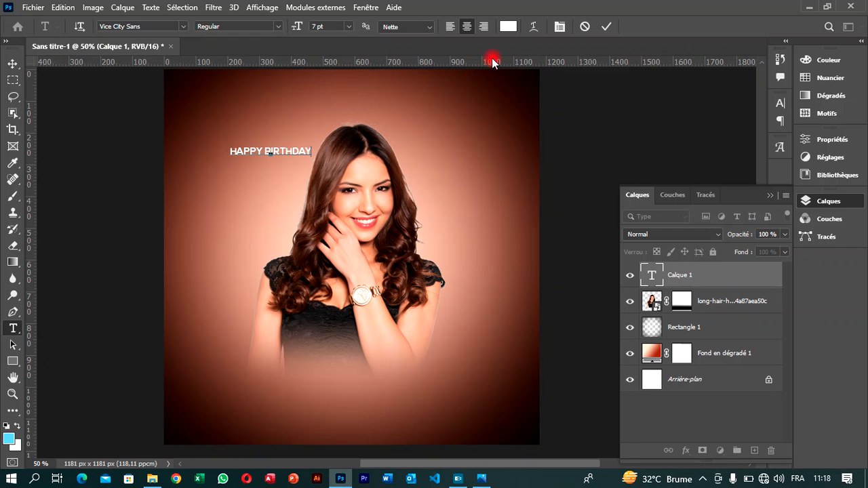
Step: Set the HAPPY BIRTHDAY text's font size to 6 pt and widen its tracking to 1820
left_click_drag(313, 151, 228, 166)
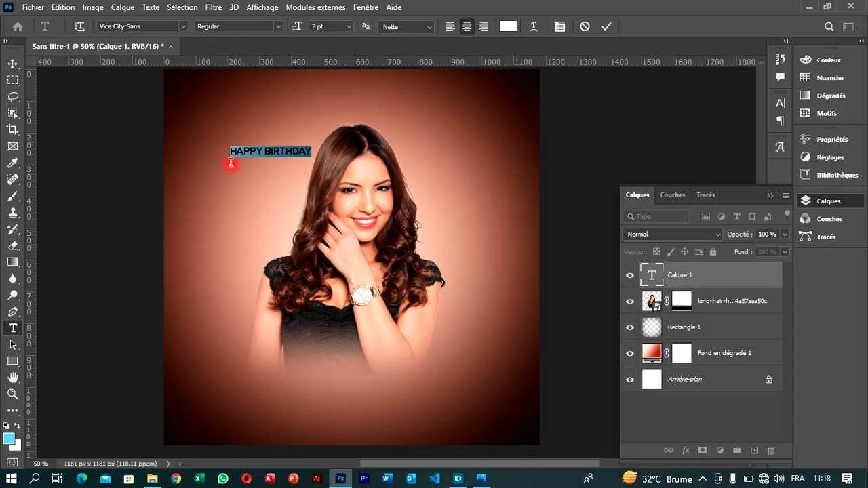
left_click(559, 26)
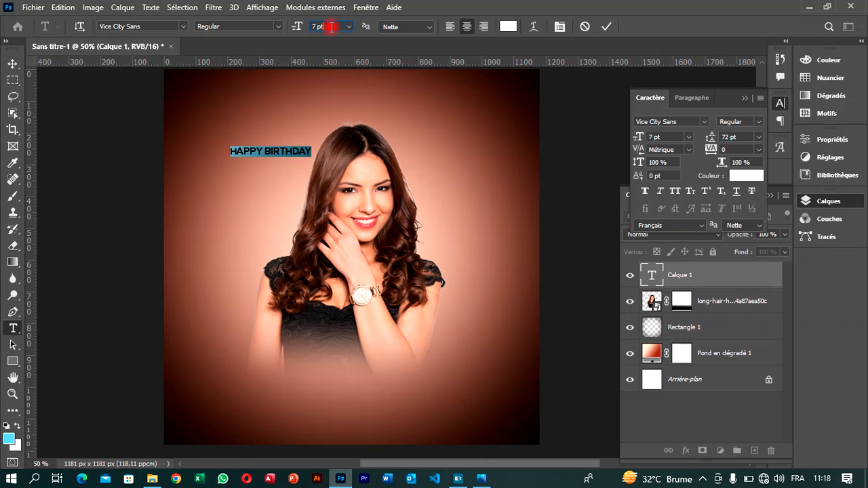
scroll(332, 26, "down", 2)
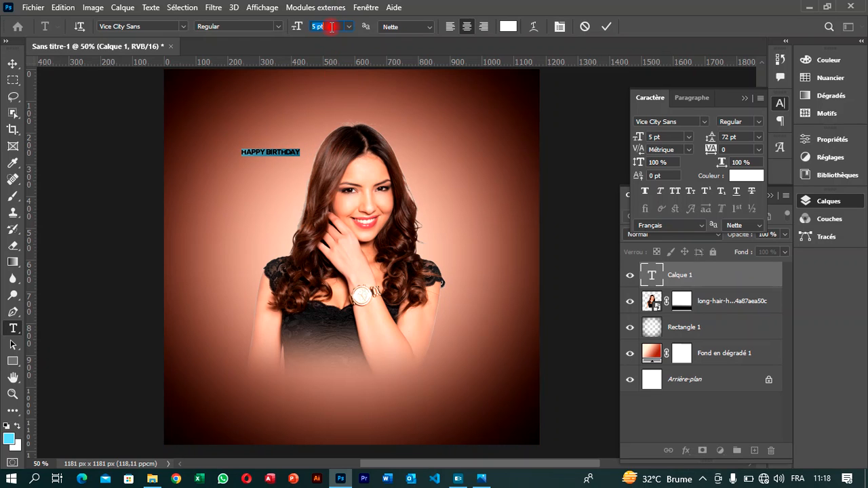
scroll(332, 26, "up", 1)
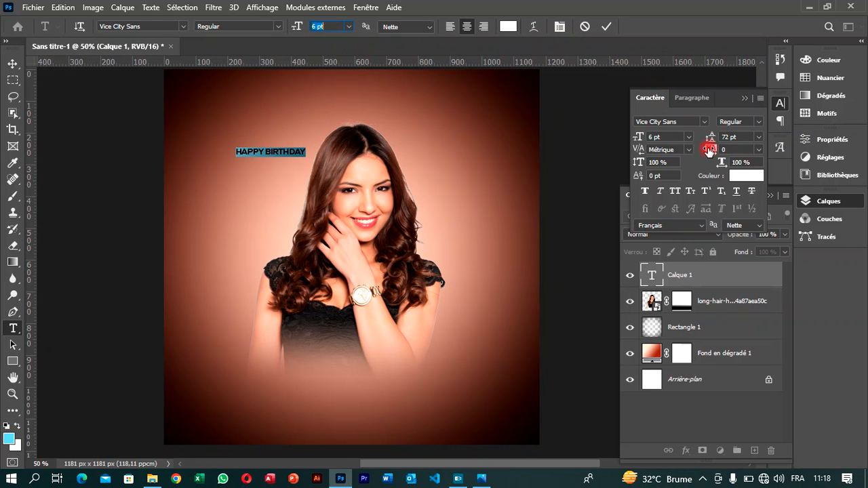
left_click_drag(709, 151, 766, 159)
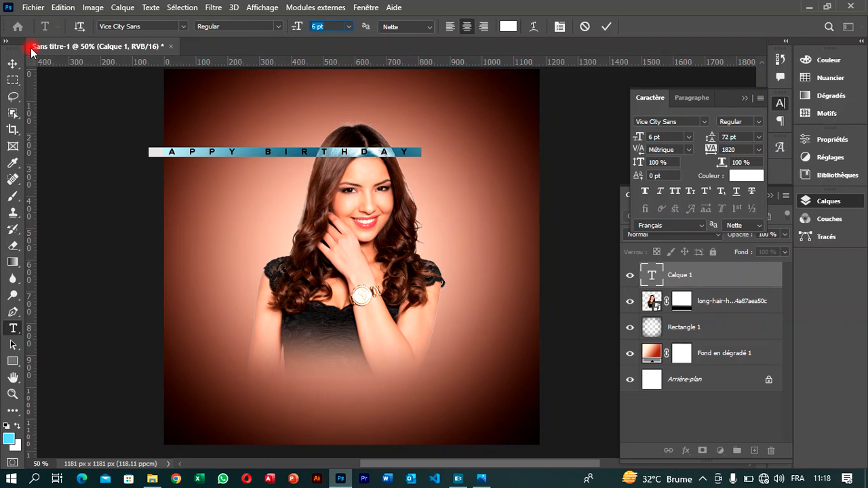
Step: Move the HAPPY BIRTHDAY text above the woman's head and nudge it slightly right and up
left_click(13, 63)
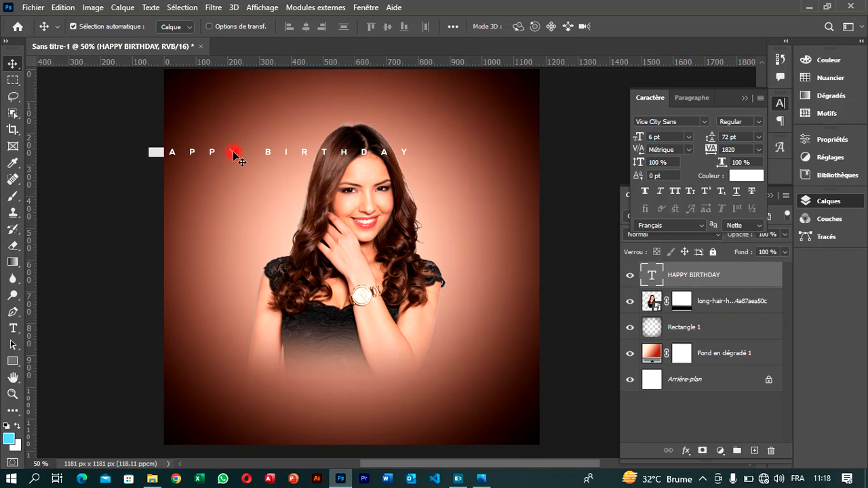
left_click_drag(230, 155, 303, 115)
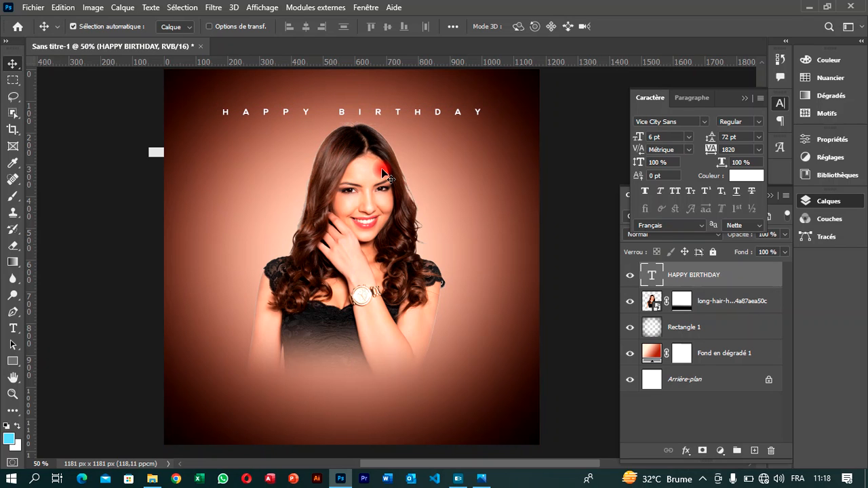
key("Right")
key("Right")
key("Right")
key("Right")
key("Right")
key("Right")
key("Right")
key("Right")
key("Right")
key("Right")
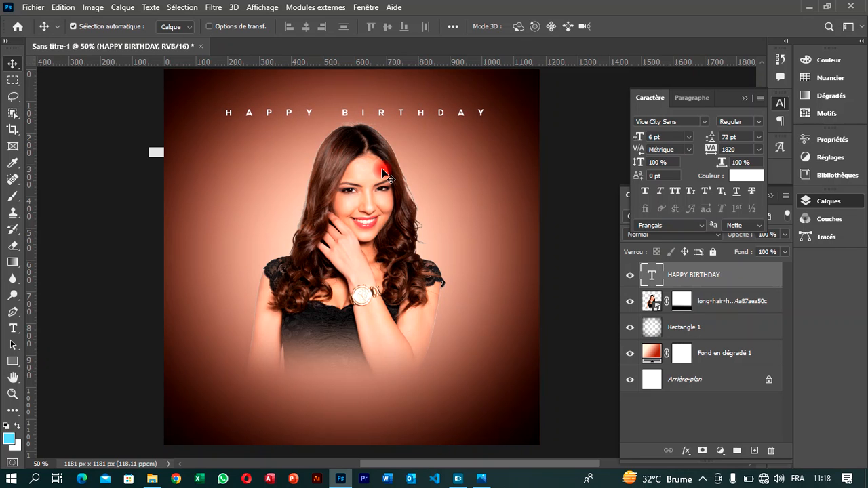
key("Up")
key("Up")
key("Up")
key("Up")
key("Up")
key("Up")
key("Up")
key("Up")
key("Up")
key("Up")
key("Up")
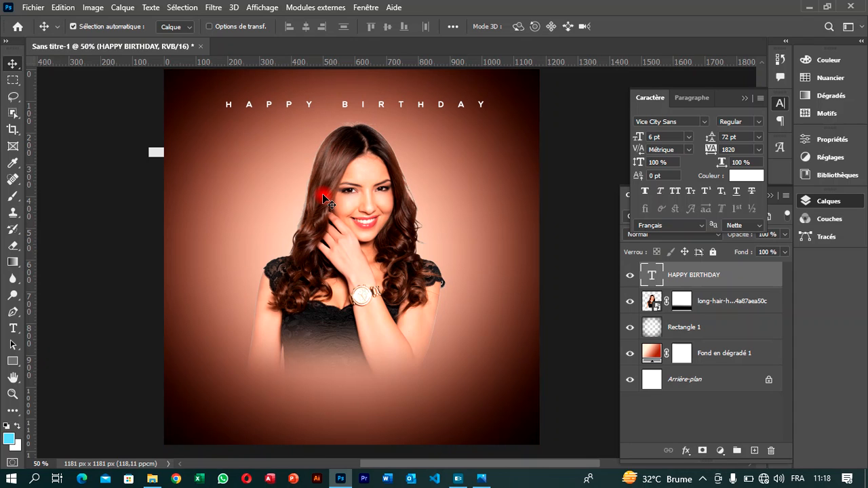
Step: Select the whole canvas and centre the HAPPY BIRTHDAY text horizontally on it
key("ctrl")
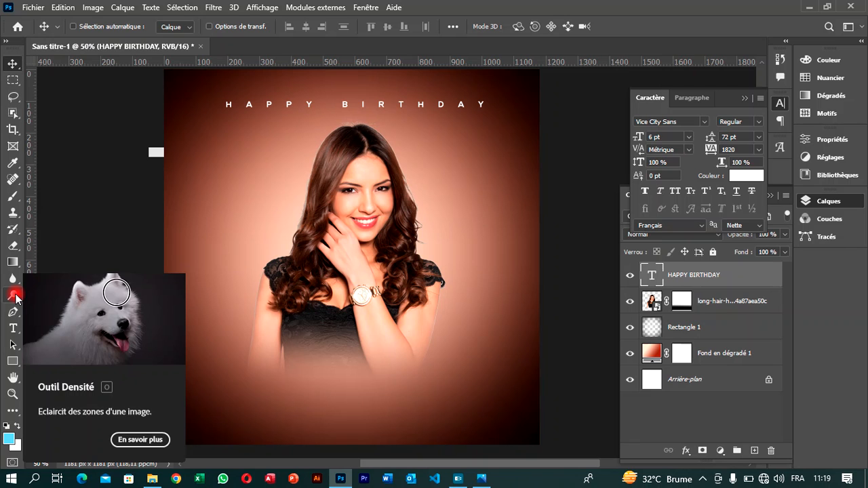
key("ctrl+a")
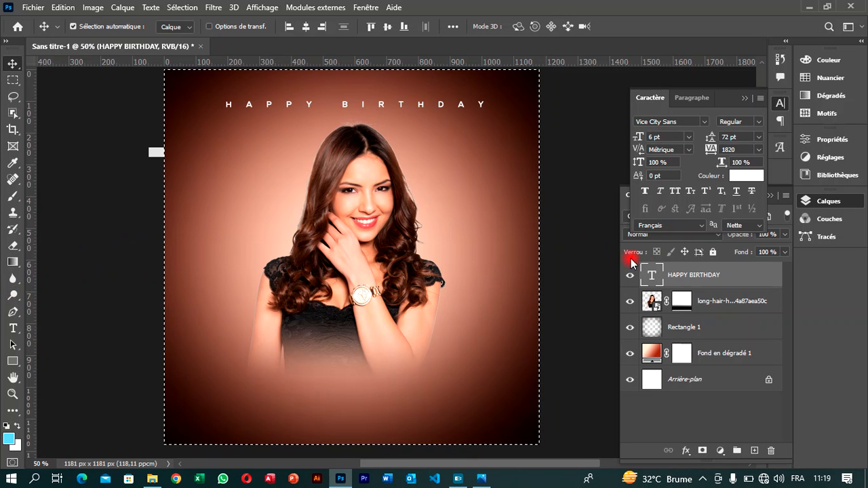
left_click(745, 98)
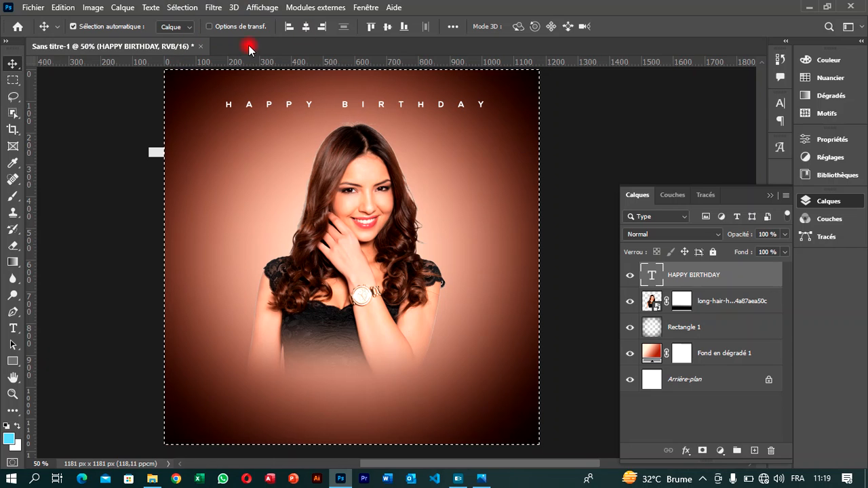
left_click(308, 26)
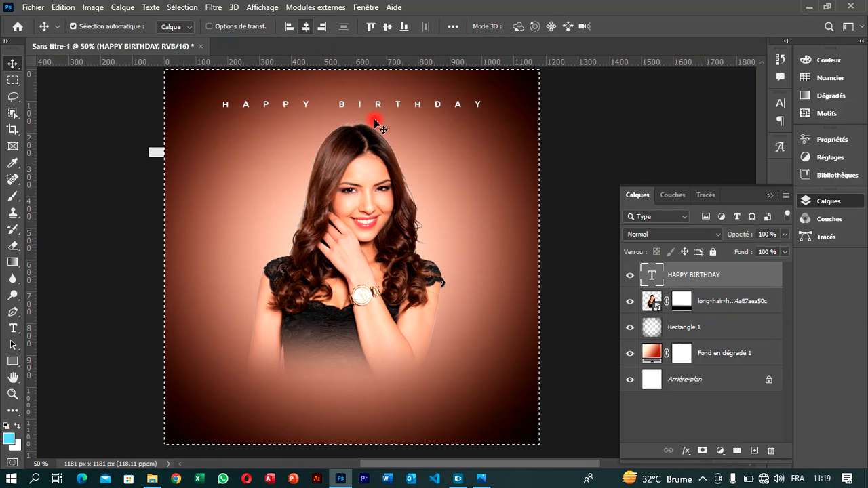
Step: Centre the woman's layer horizontally on the canvas, deselect, and shift her slightly left and down
left_click(652, 302)
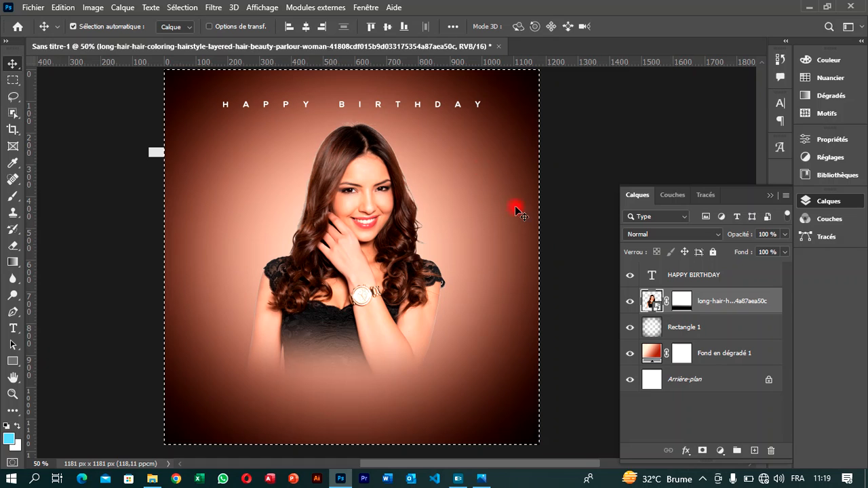
left_click(307, 27)
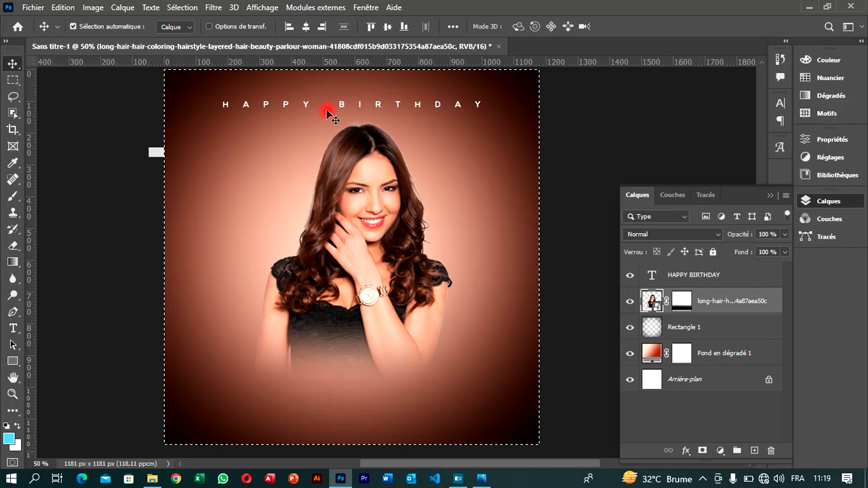
key("ctrl+d")
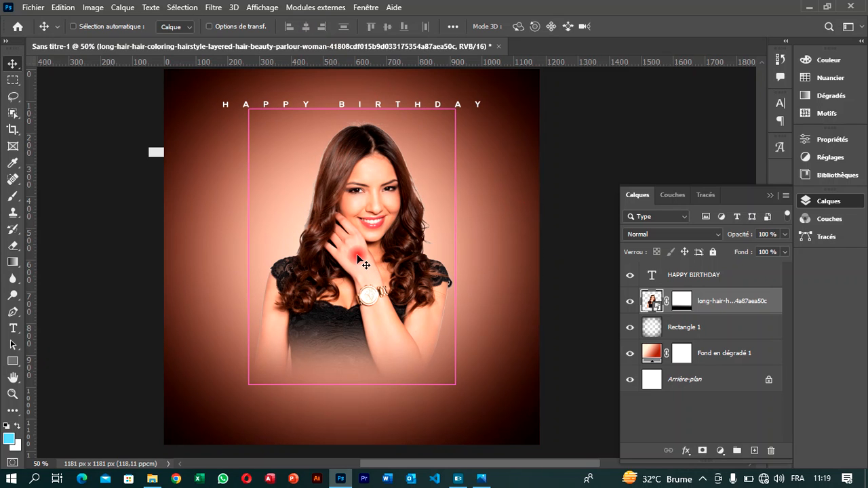
left_click_drag(366, 274, 360, 278)
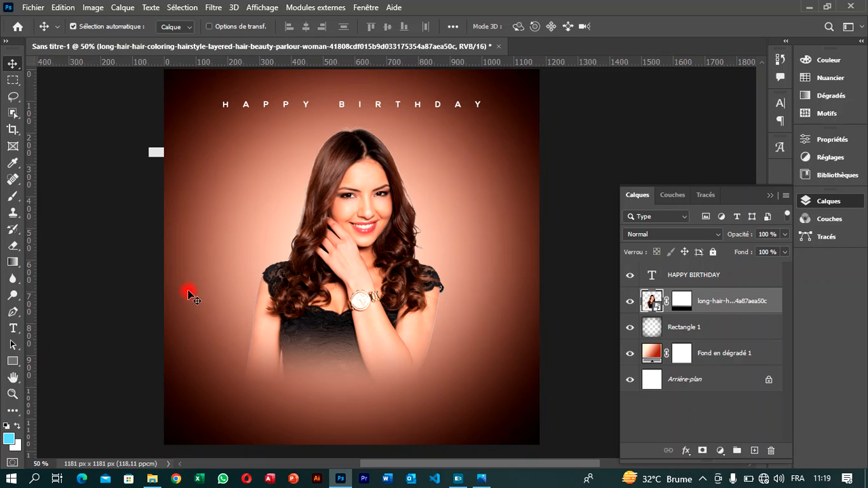
Step: Add a text layer reading Queen beside the woman's shoulder in the Cabinet of the Outlander font
left_click(13, 329)
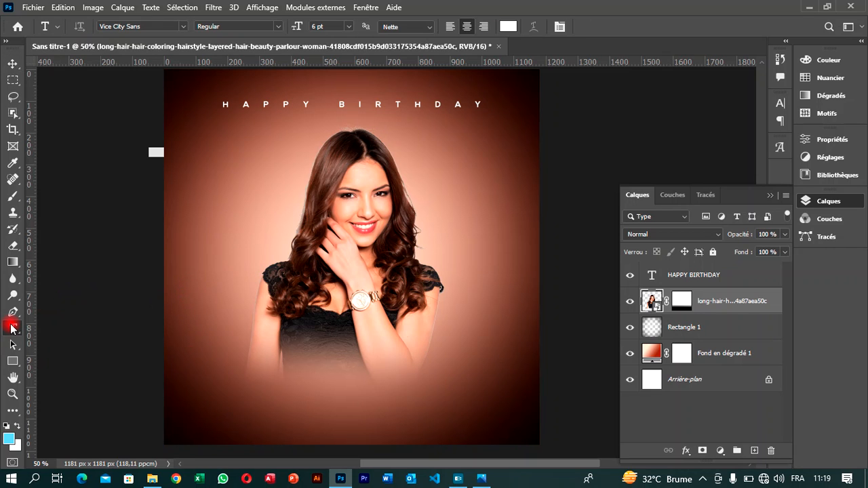
left_click(227, 276)
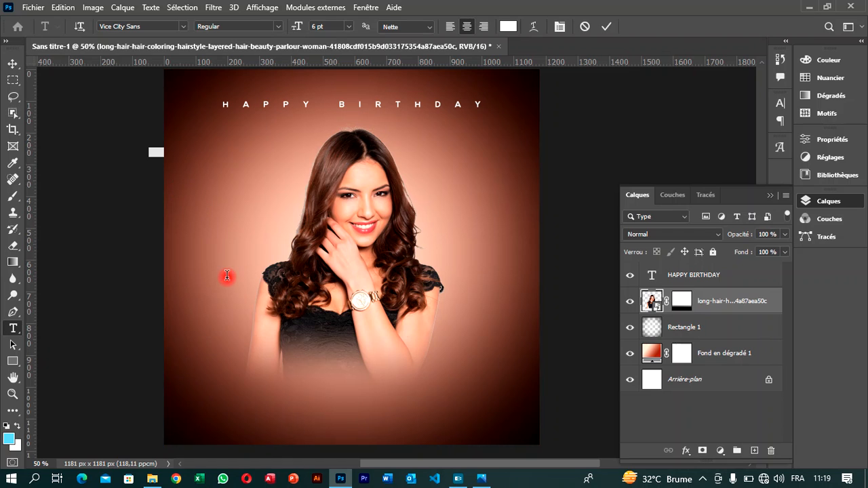
left_click(183, 27)
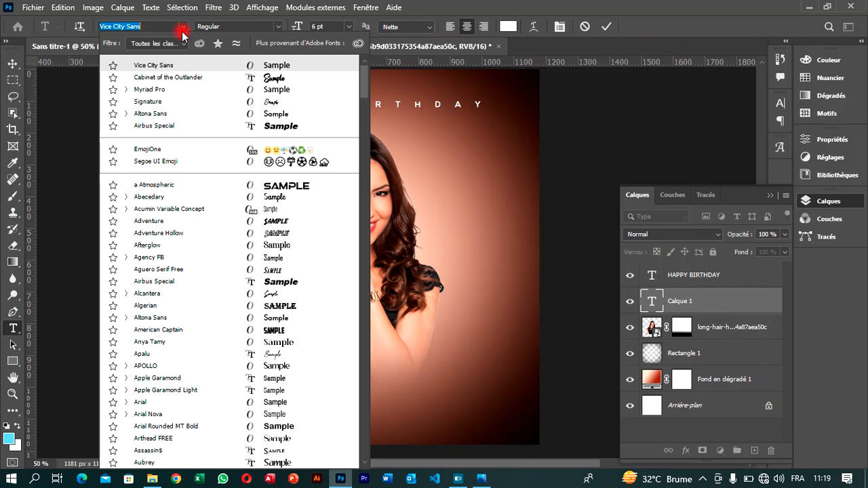
left_click(170, 77)
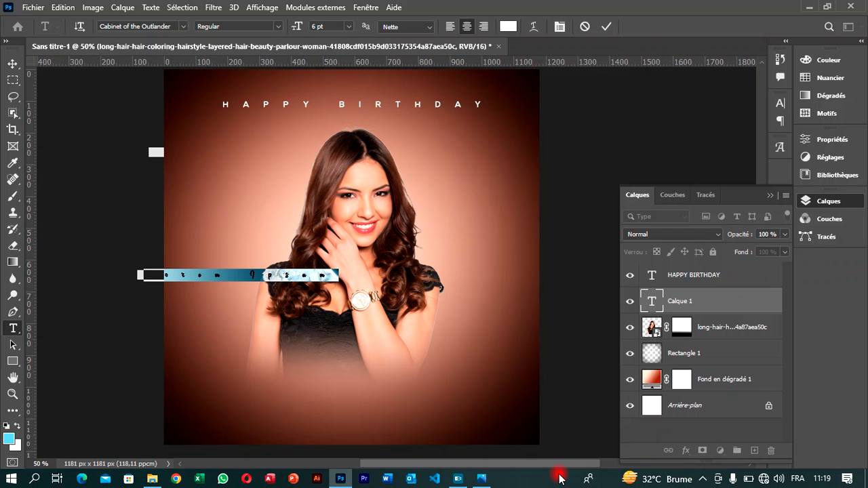
key("BackSpace")
type("QUE")
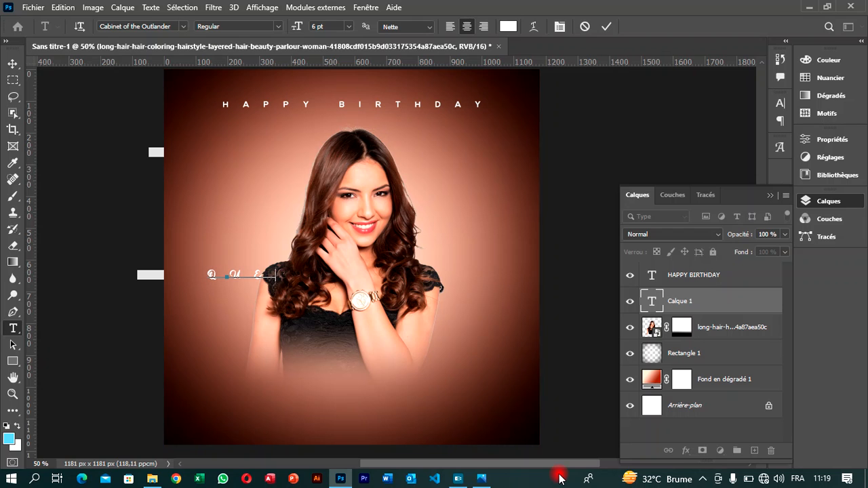
key("BackSpace")
key("BackSpace")
type("Queen")
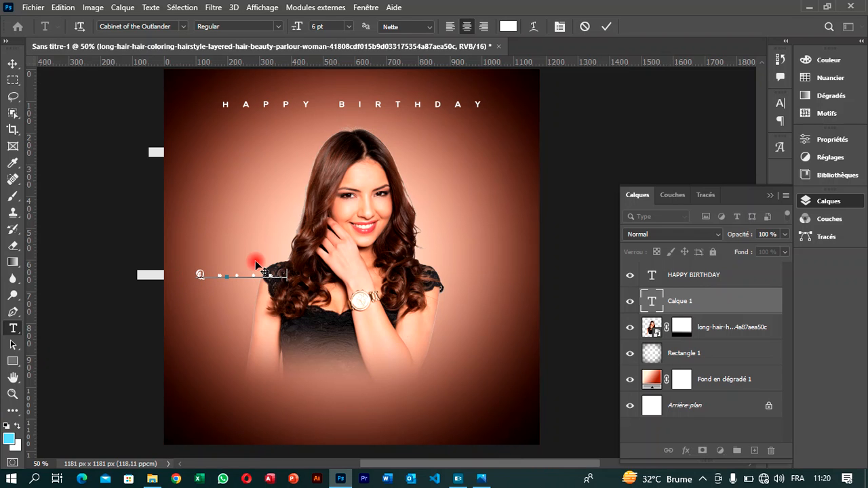
Step: Set the tracking of the whole word Queen to 0
left_click_drag(288, 275, 191, 271)
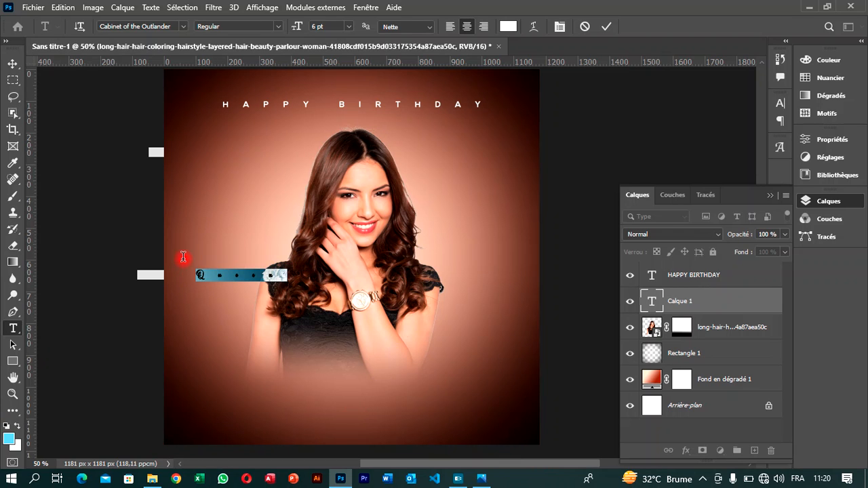
left_click(558, 27)
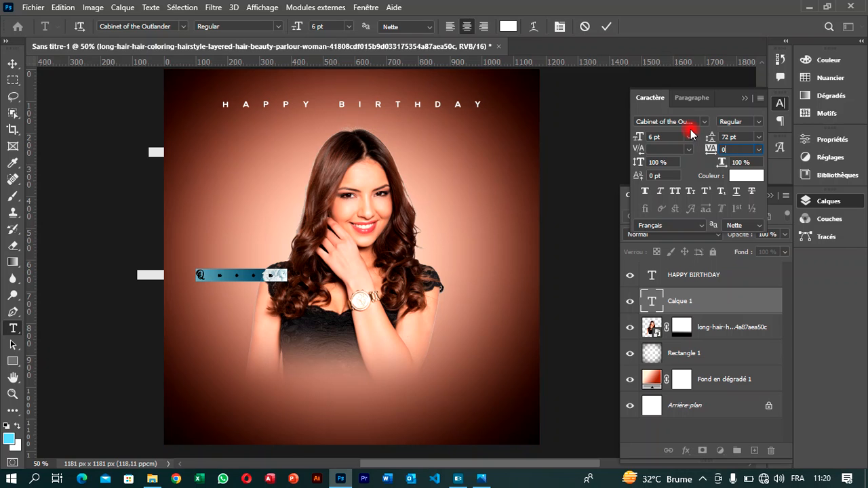
left_click(744, 99)
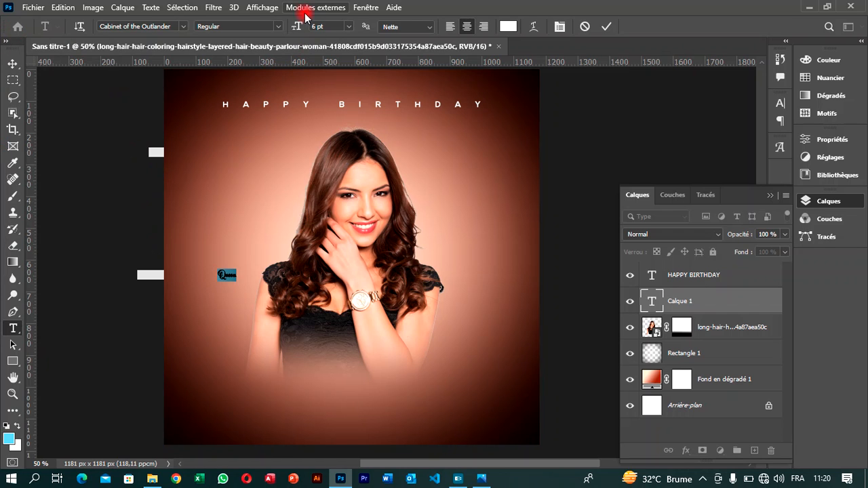
Step: Enlarge the Queen text to 68 pt and place it across the woman's faded lower body
left_click_drag(297, 26, 338, 35)
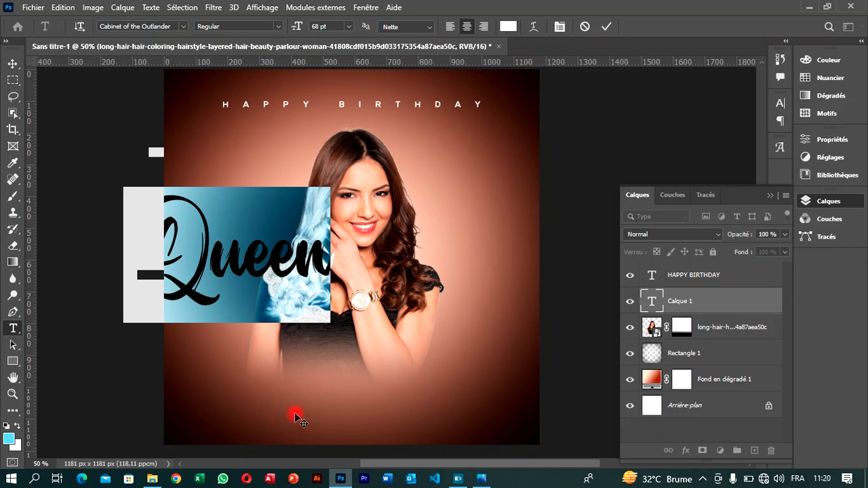
left_click_drag(290, 382, 378, 459)
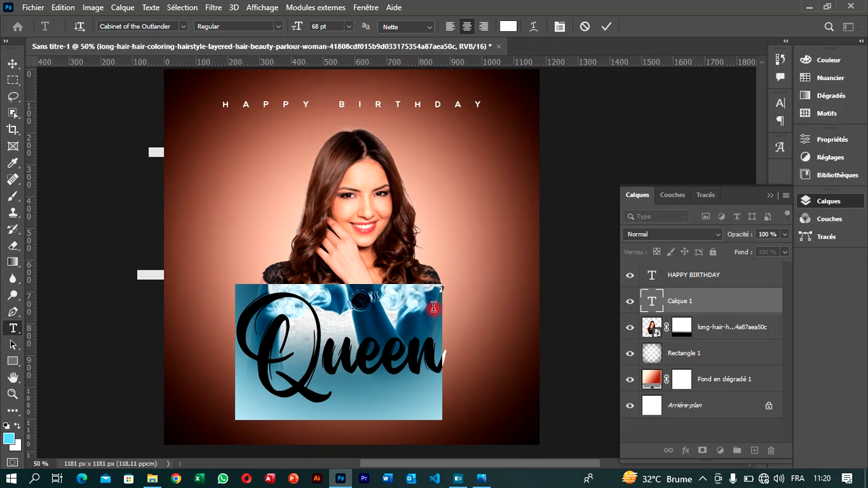
left_click(608, 26)
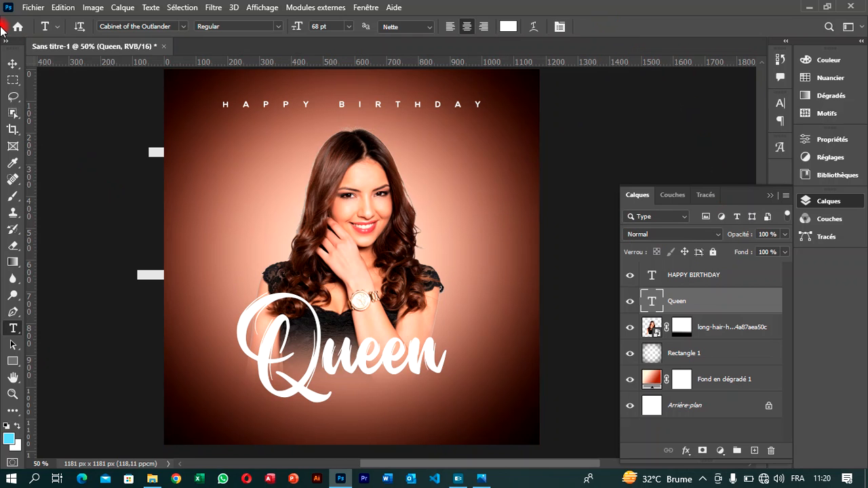
left_click(12, 63)
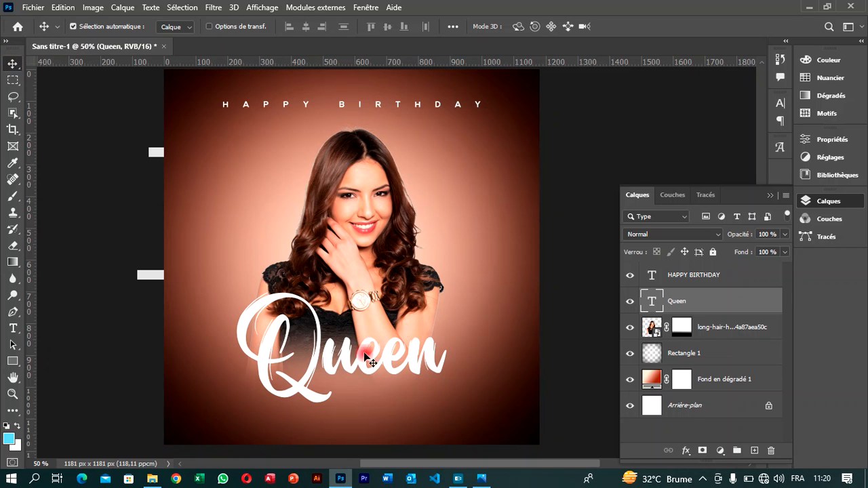
Step: Add a drop shadow and a gradient overlay to the Queen text's layer style
left_click_drag(346, 358, 346, 354)
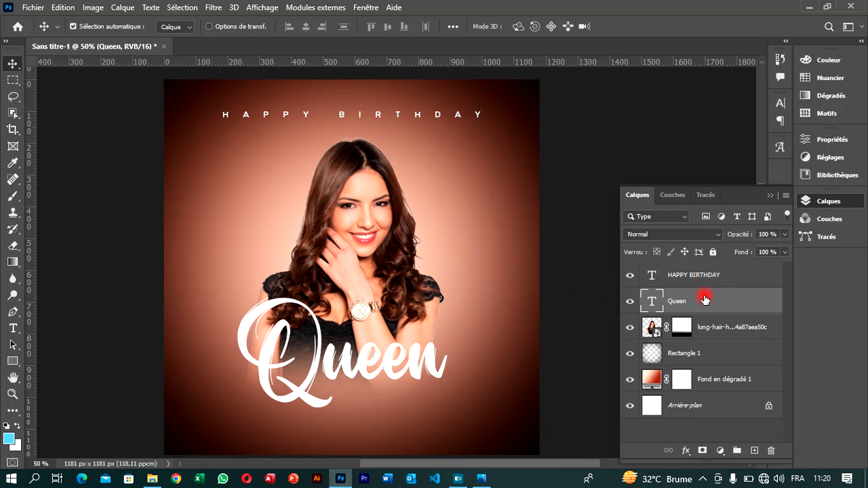
double_click(706, 299)
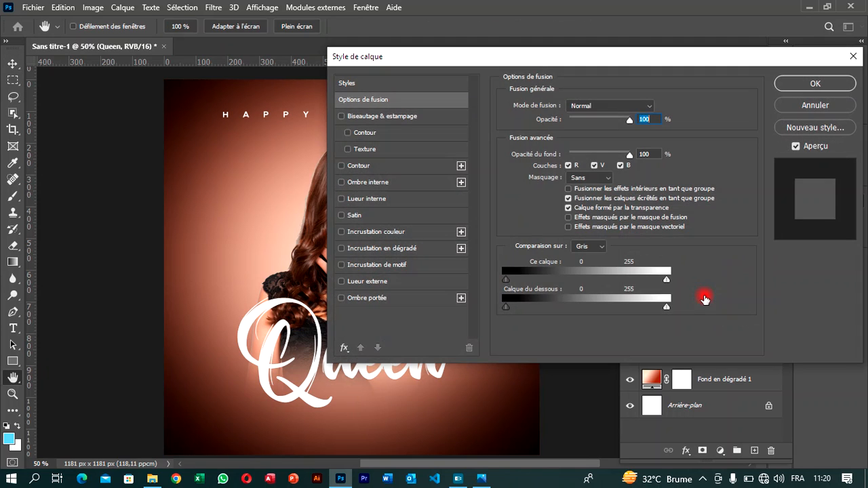
left_click_drag(428, 55, 539, 72)
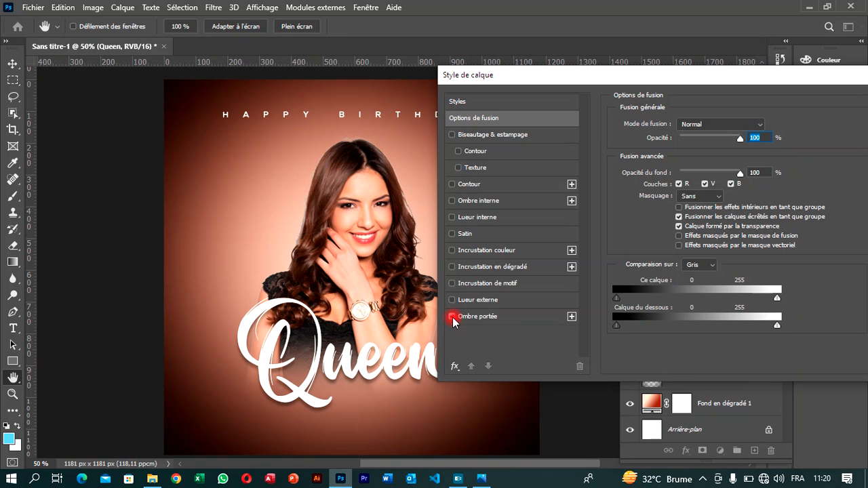
left_click(453, 318)
left_click(458, 151)
left_click(453, 268)
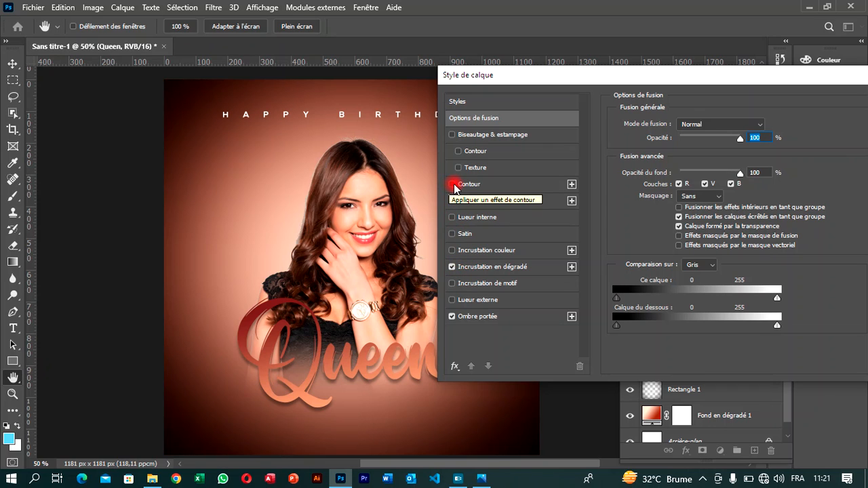
Step: Give the Queen text a 1 px inside stroke plus a bevel and emboss effect, and apply the layer style
left_click(452, 185)
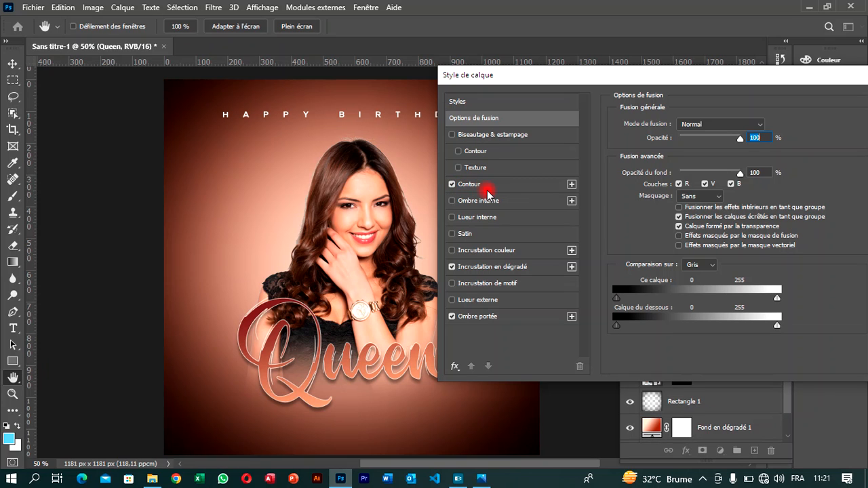
left_click(488, 190)
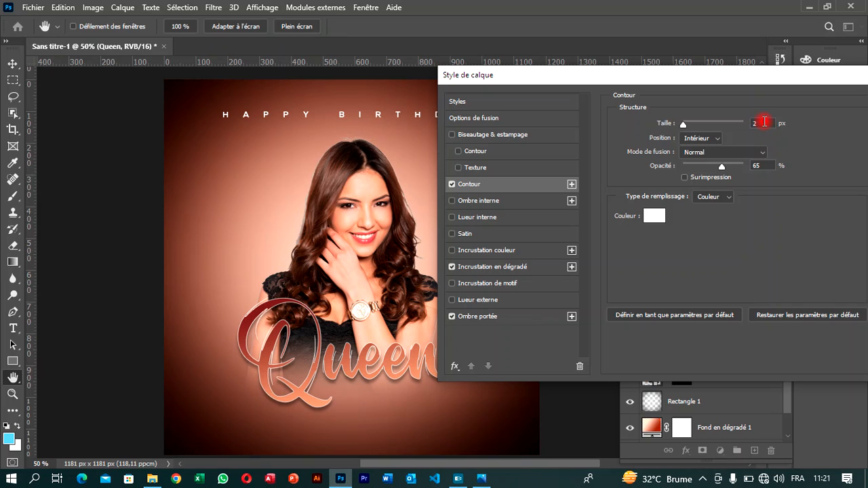
scroll(765, 121, "down", 1)
left_click_drag(779, 82, 722, 71)
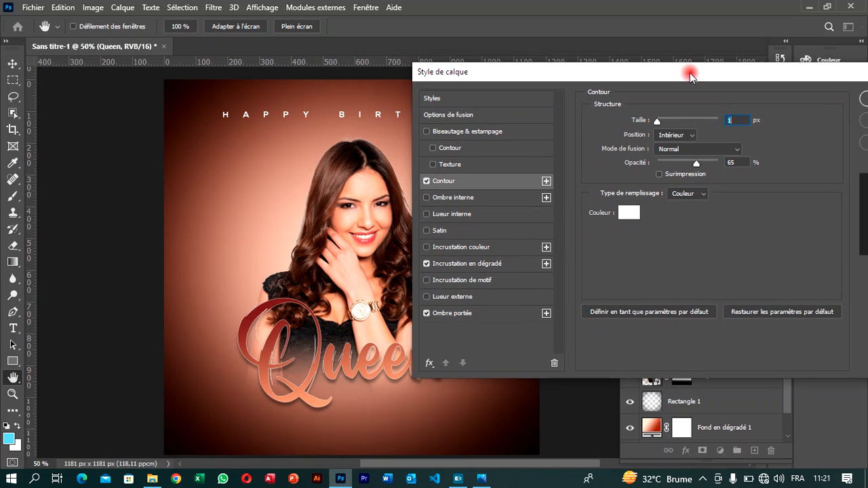
left_click(426, 131)
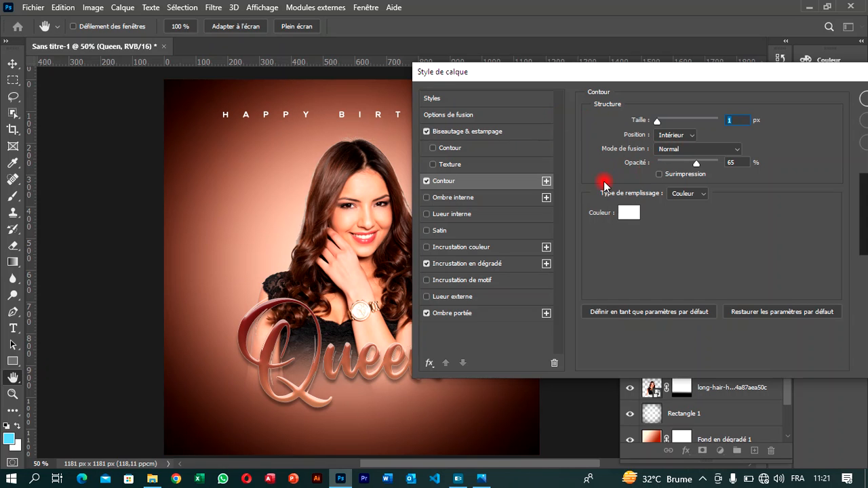
left_click(865, 100)
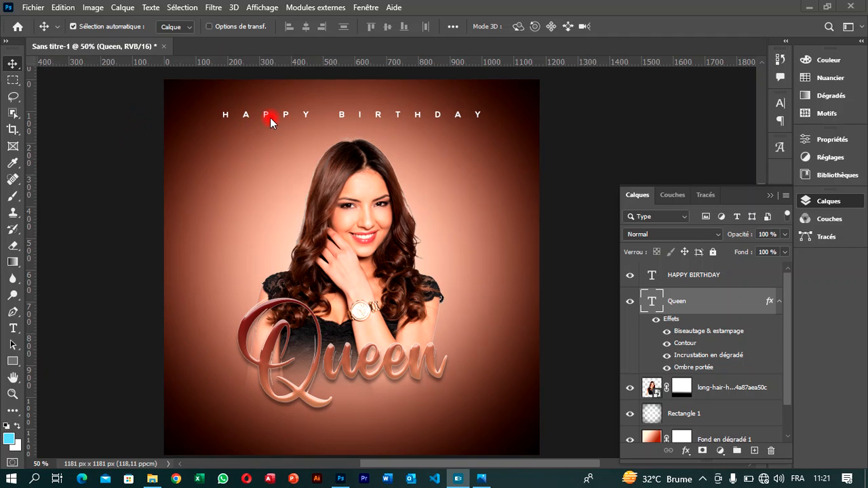
left_click(15, 330)
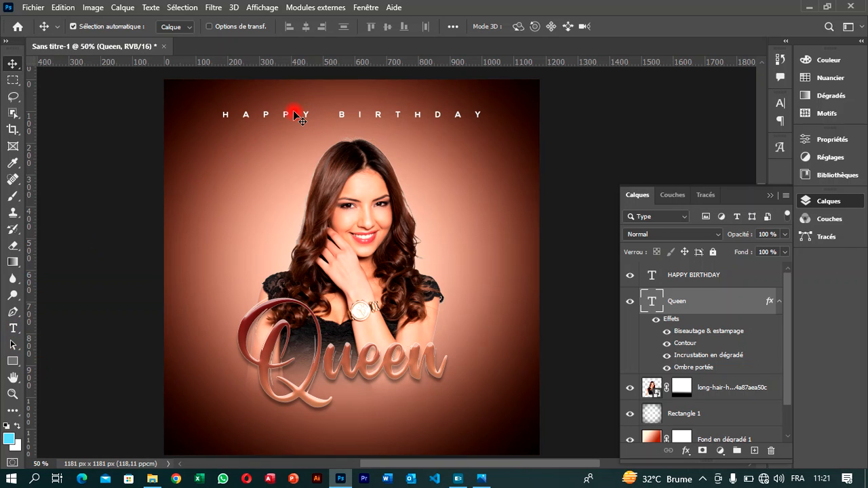
left_click(13, 328)
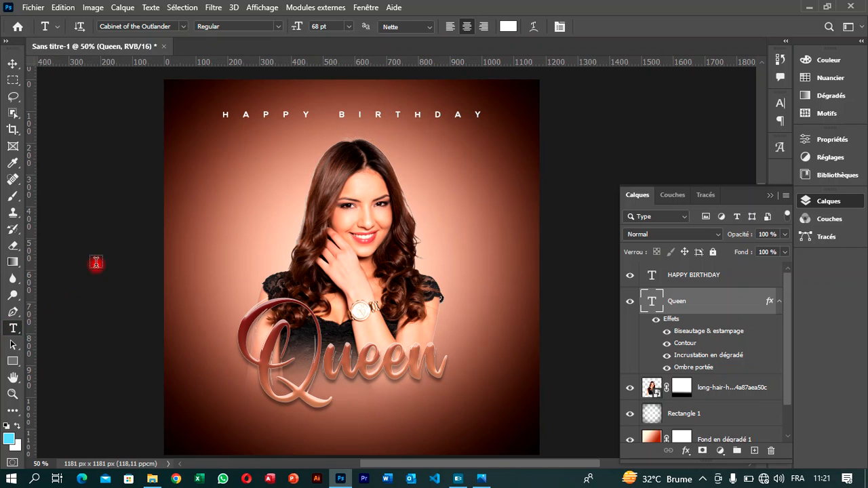
left_click(290, 114)
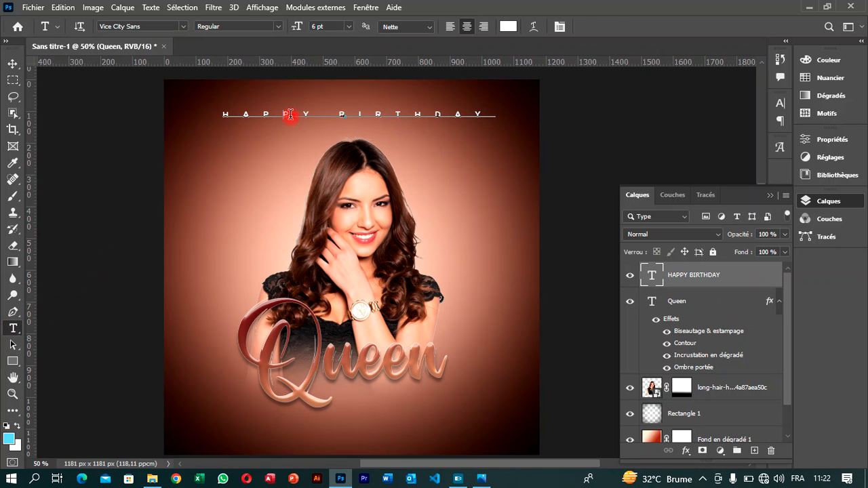
left_click(196, 280)
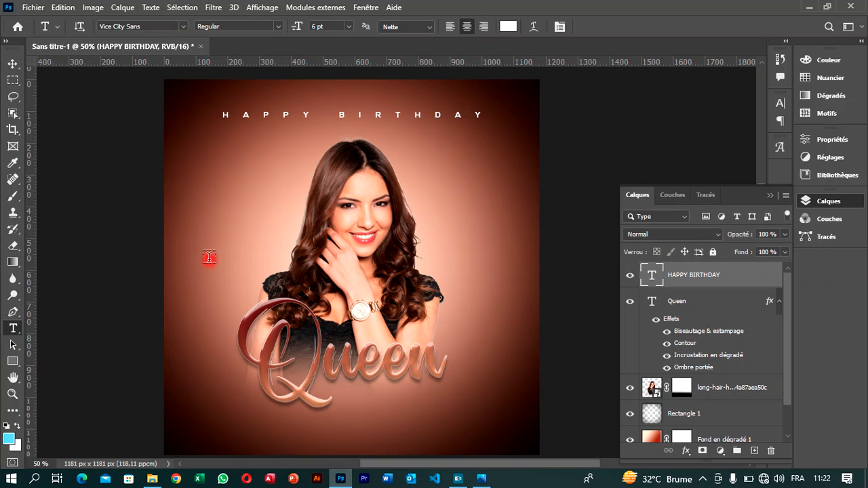
left_click(383, 410)
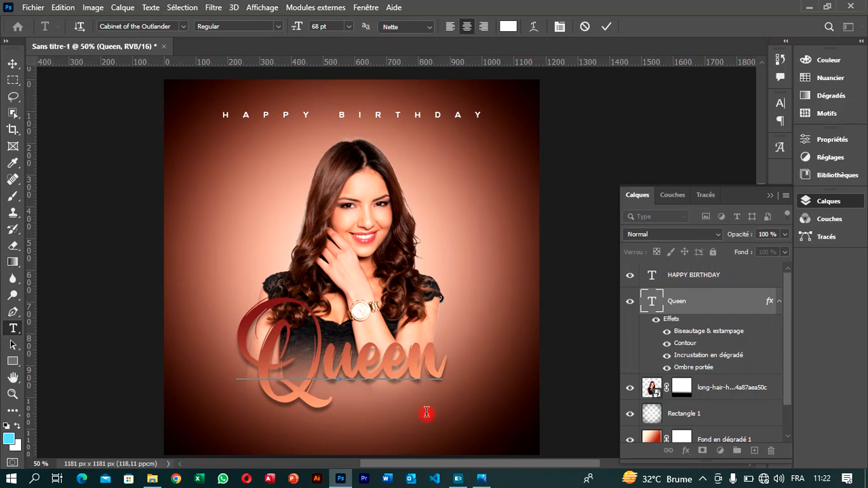
left_click(345, 107)
left_click(342, 117)
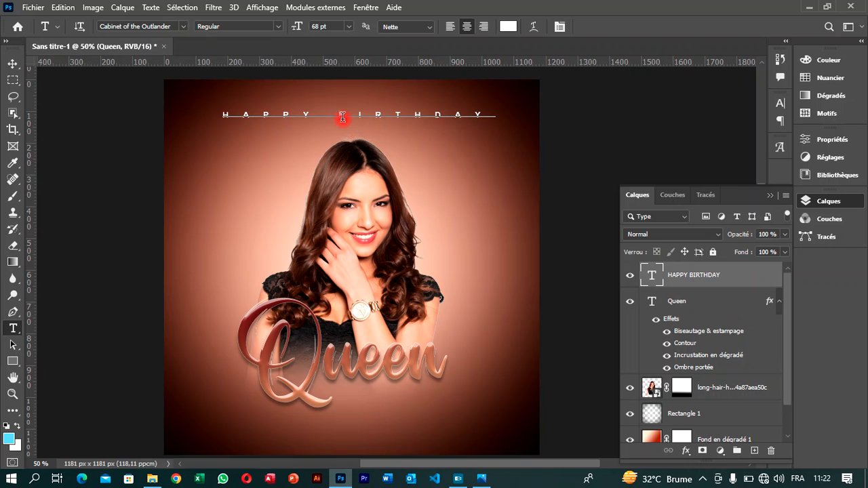
key("Escape")
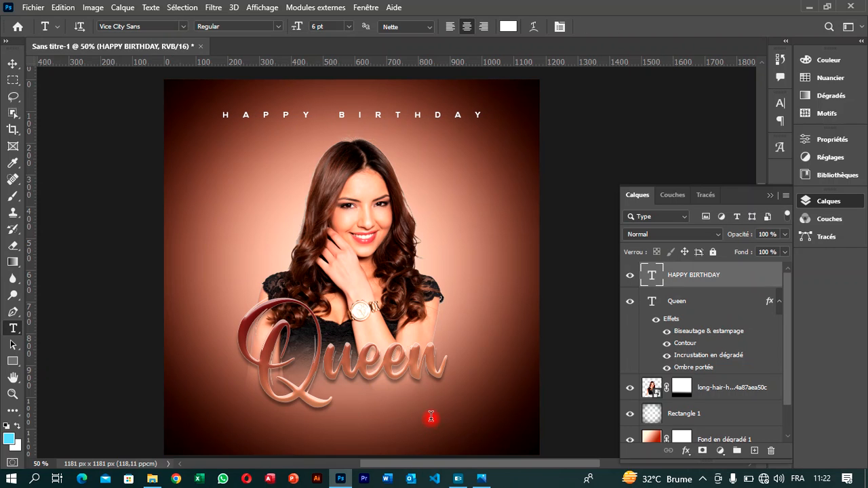
left_click(442, 420)
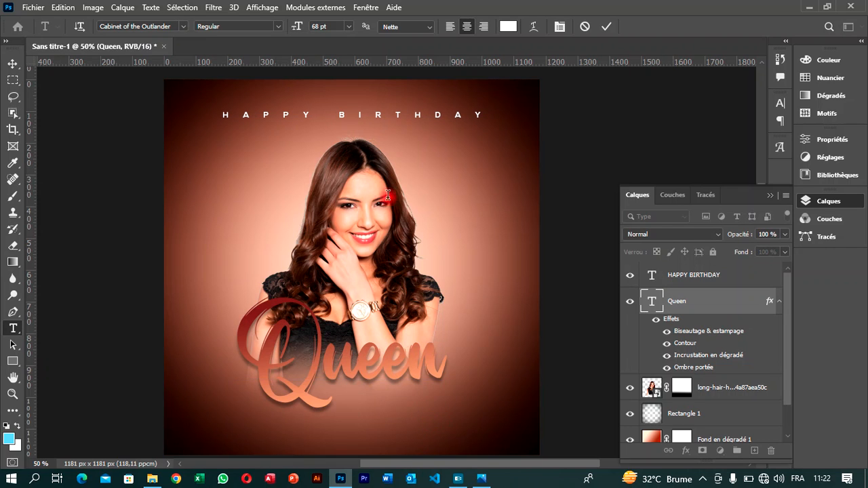
key("Escape")
Step: Add a text layer beside the woman's hair in the HAPPY BIRTHDAY font with tracking 0, containing the celebrant's first name in capitals
left_click(422, 115)
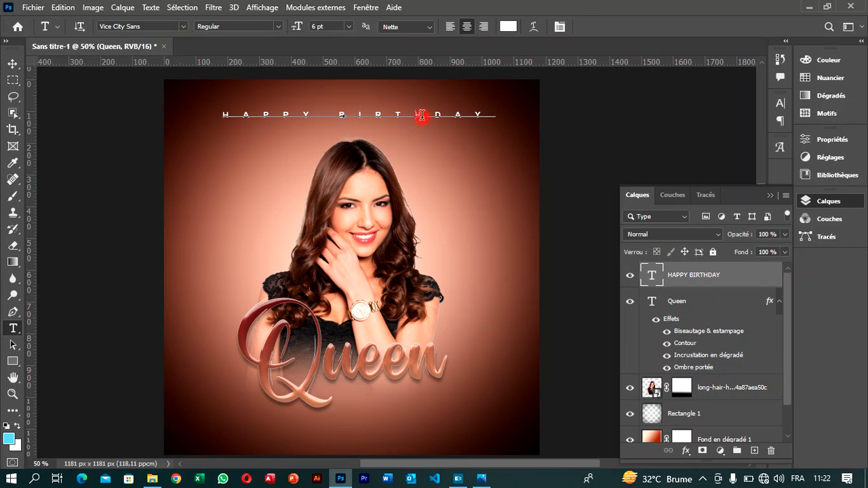
left_click(458, 230)
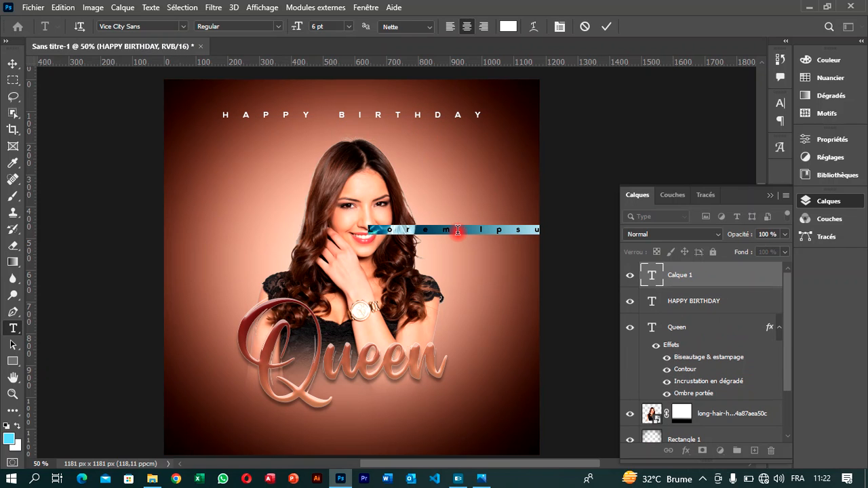
left_click(558, 26)
left_click(729, 149)
type("0")
left_click(743, 99)
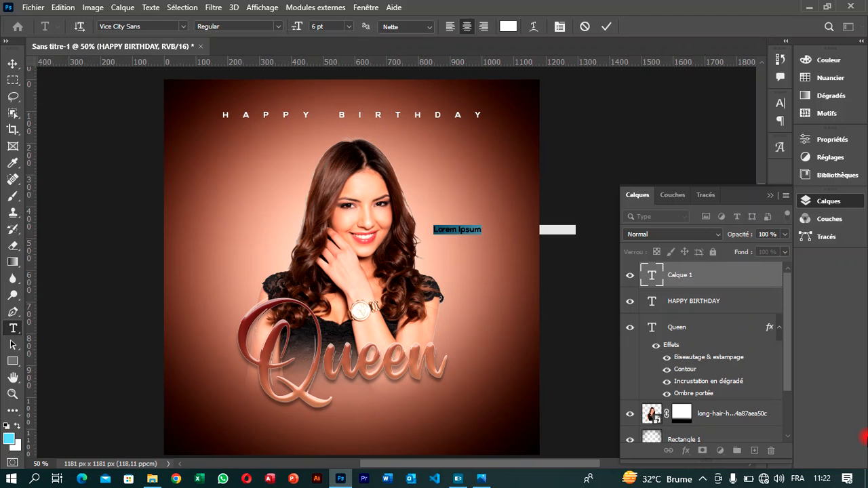
key("BackSpace")
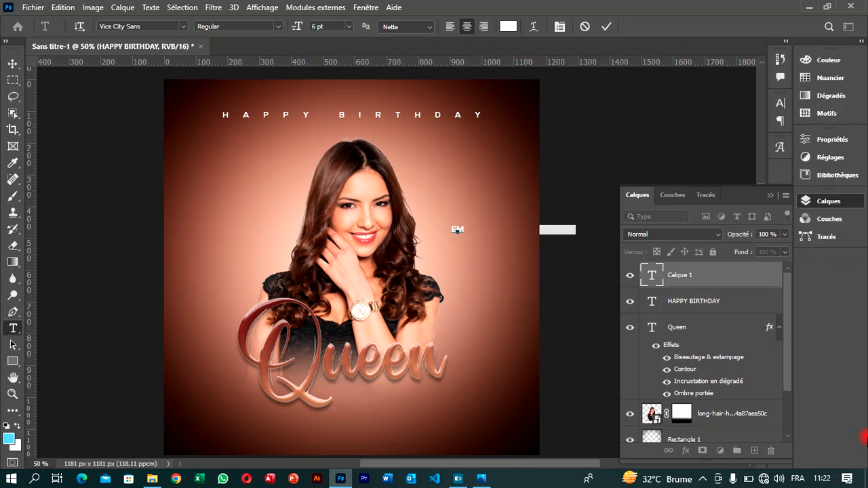
type("EMILIA")
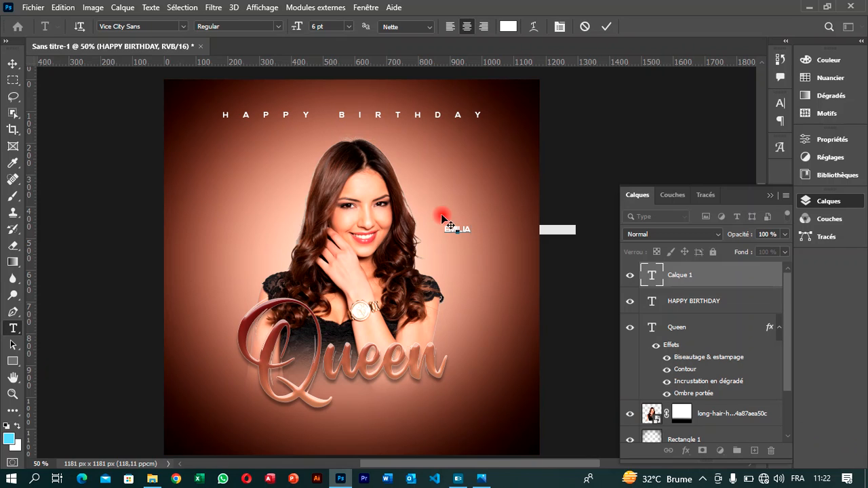
Step: Set the name text to 8 pt and retype the first name with only its initial letter capitalised
left_click_drag(473, 231, 439, 229)
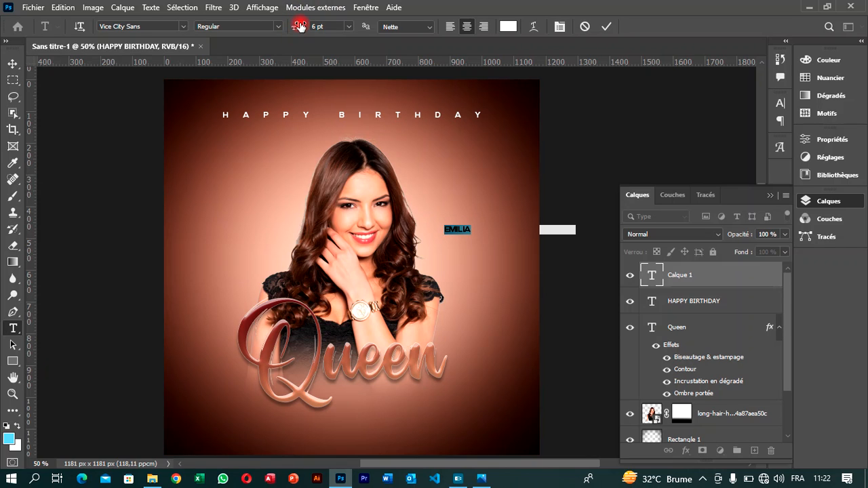
left_click(329, 27)
key("Up")
key("Up")
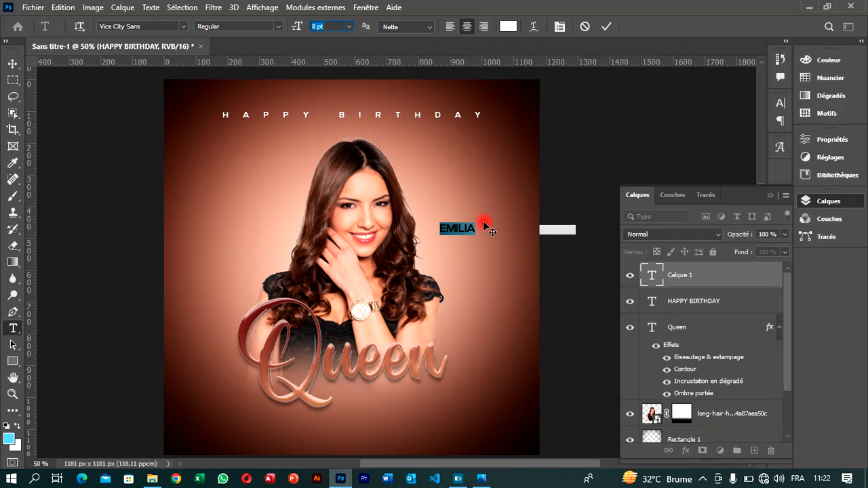
left_click_drag(476, 229, 430, 230)
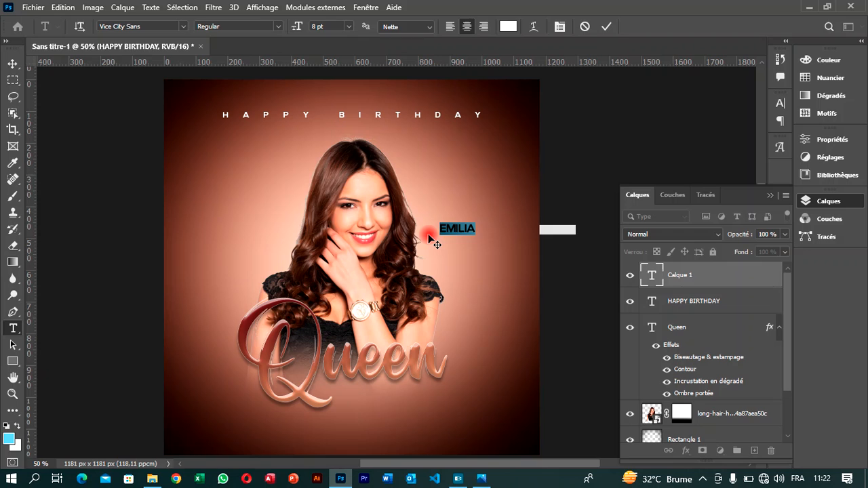
key("BackSpace")
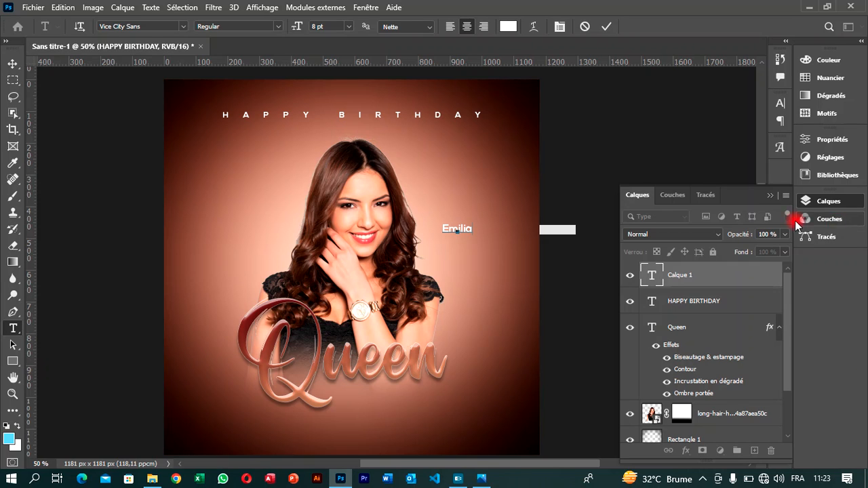
Step: Enlarge the name text to 12 pt and place it just below the een letters of Queen
left_click_drag(476, 224, 438, 227)
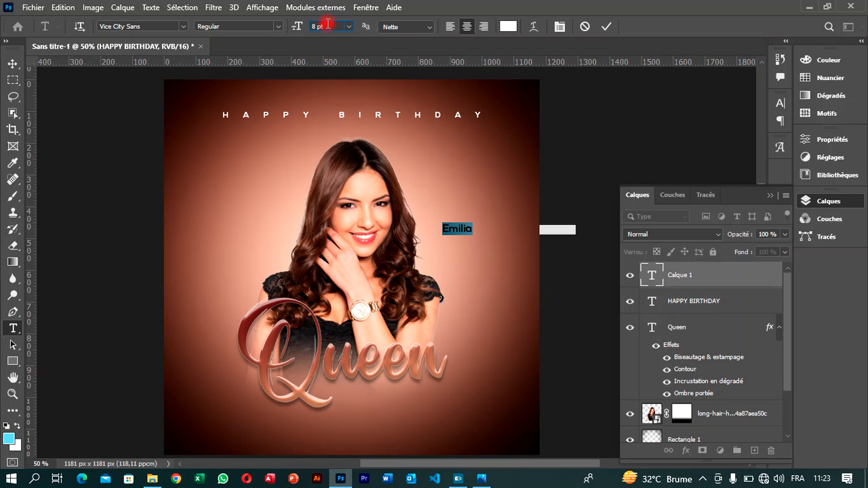
scroll(328, 25, "up", 3)
scroll(328, 27, "up", 1)
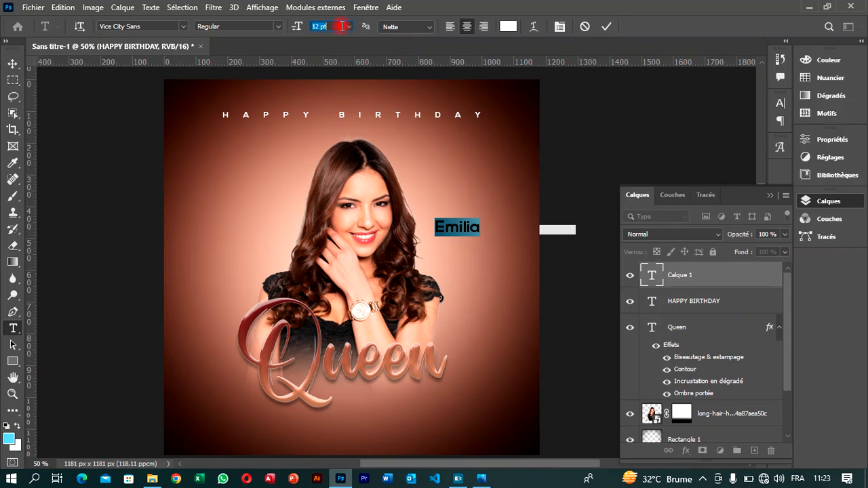
left_click(606, 27)
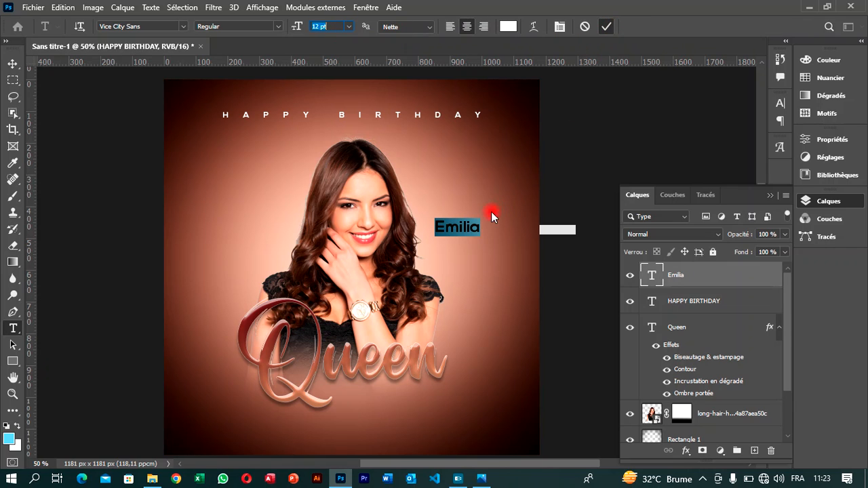
left_click(12, 63)
left_click_drag(454, 228, 362, 395)
Step: Add a text layer reading 26, set it to 14 pt and place it just below the celebrant's name
mouse_move(473, 481)
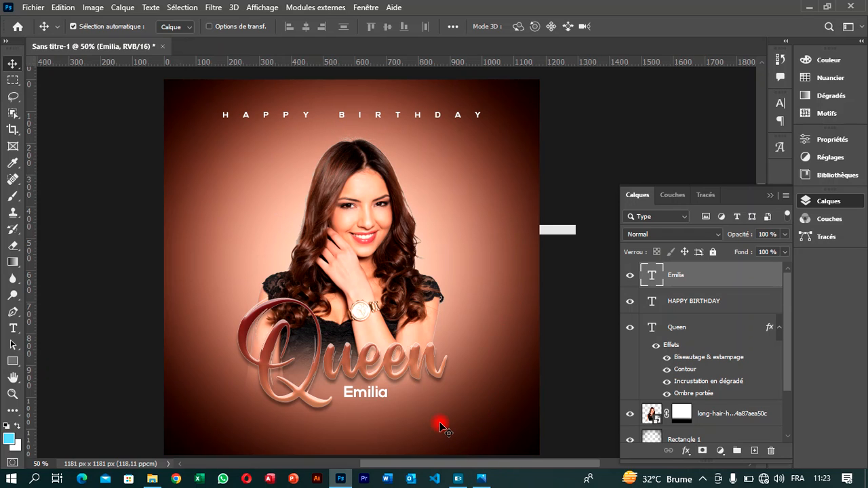
key("t")
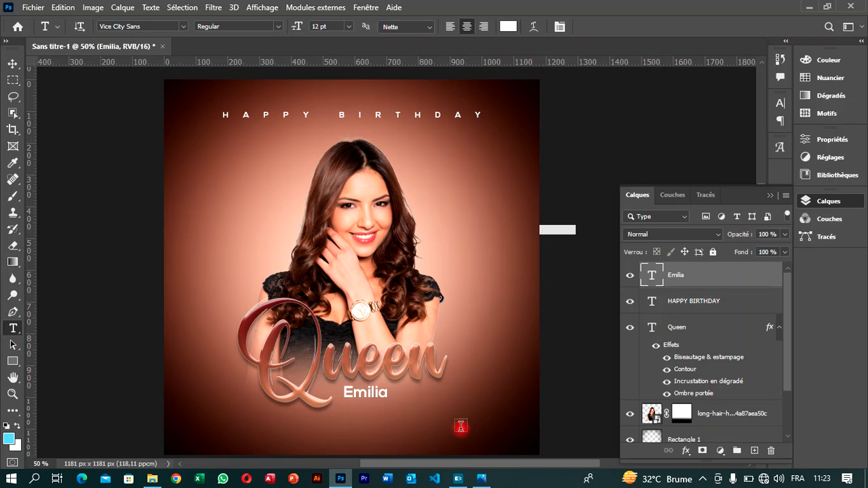
left_click(473, 270)
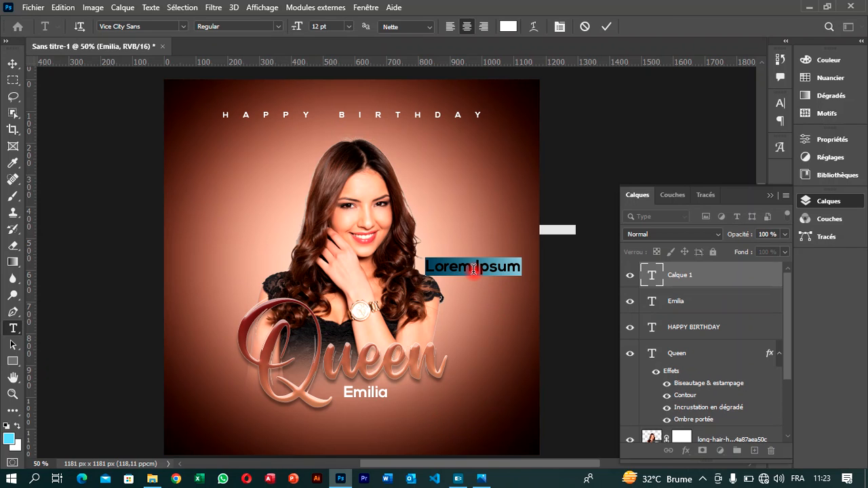
type("26")
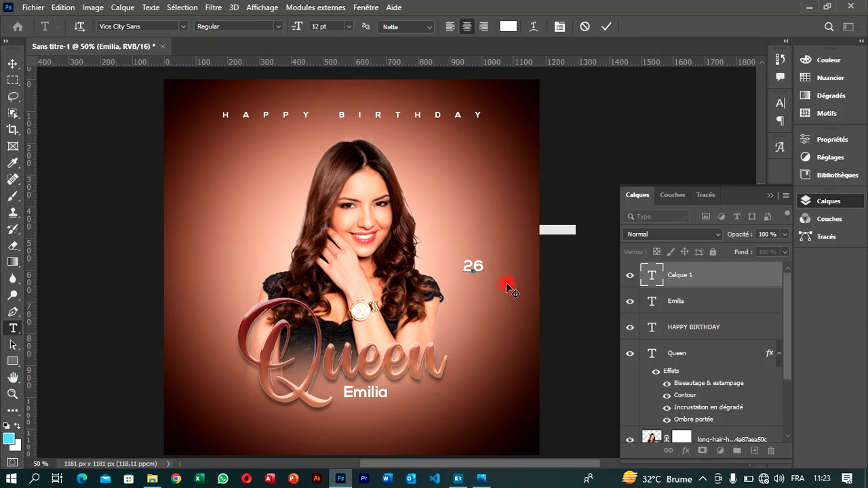
left_click_drag(486, 266, 442, 264)
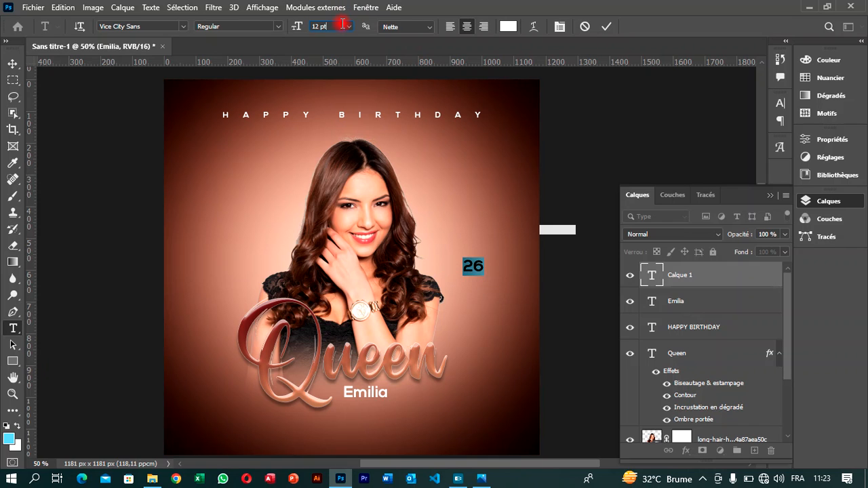
key("Up")
key("Up")
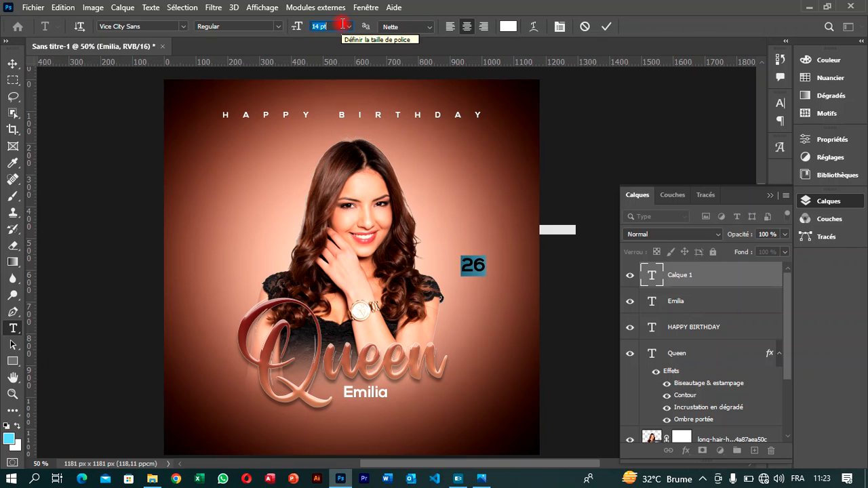
left_click_drag(498, 283, 369, 429)
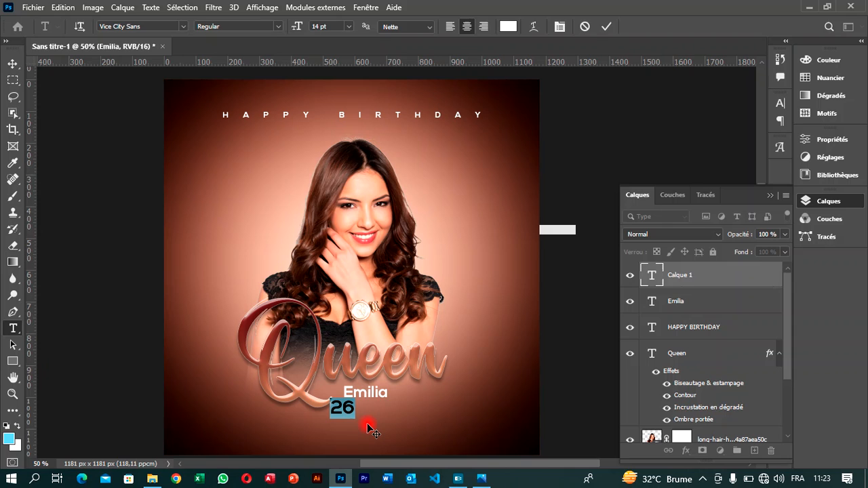
key("ctrl+Return")
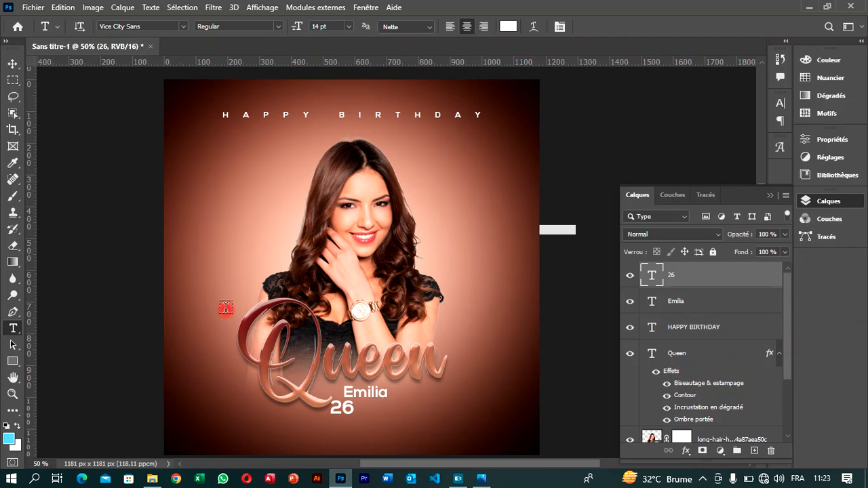
Step: Nudge the 26 text slightly downward to widen the gap under the celebrant's name
left_click(12, 64)
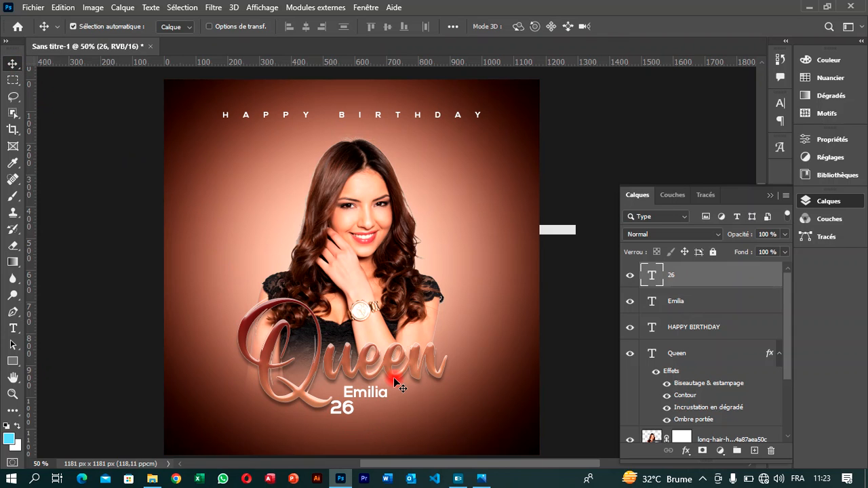
key("Down")
key("Down")
key("Down")
key("Down")
key("Down")
key("Down")
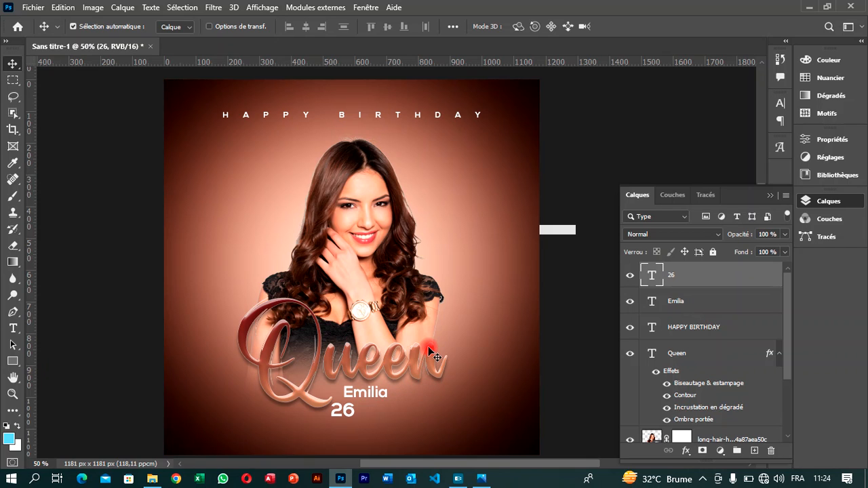
Step: Add a 10 pt text layer reading mars beside the woman's hair, using the Queen lettering's Cabinet of the Outlander font
left_click(13, 328)
left_click(347, 346)
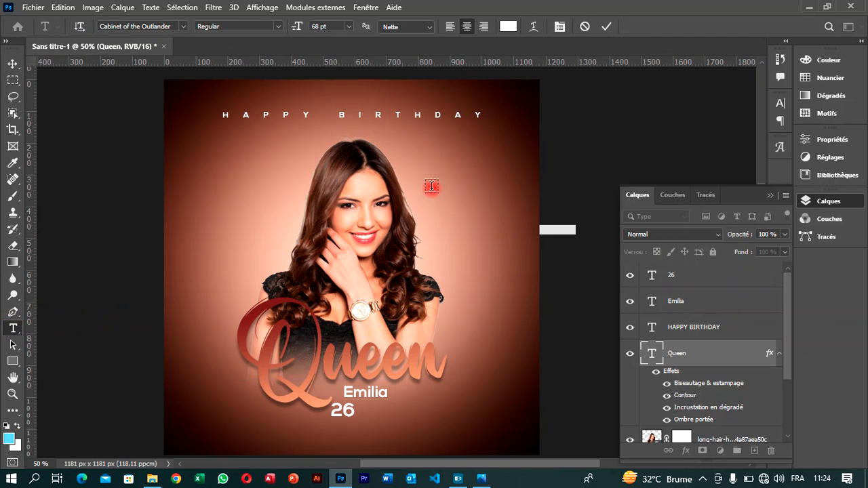
left_click(421, 204)
left_click(421, 204)
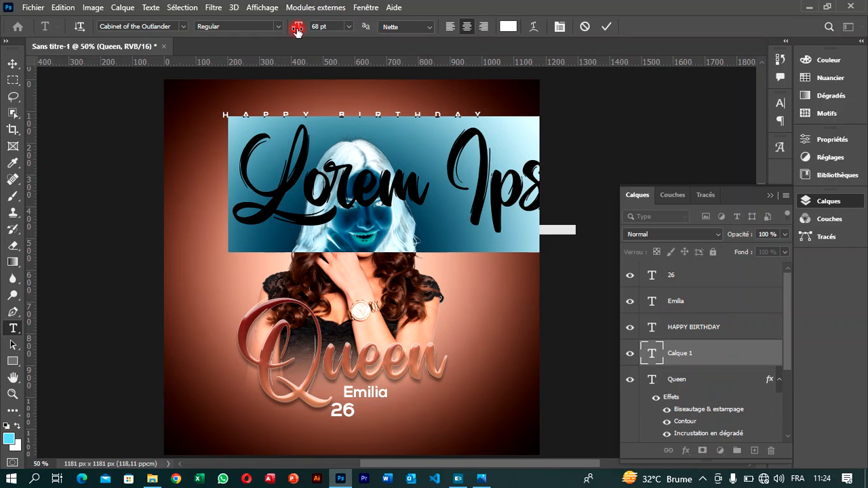
left_click_drag(297, 31, 262, 26)
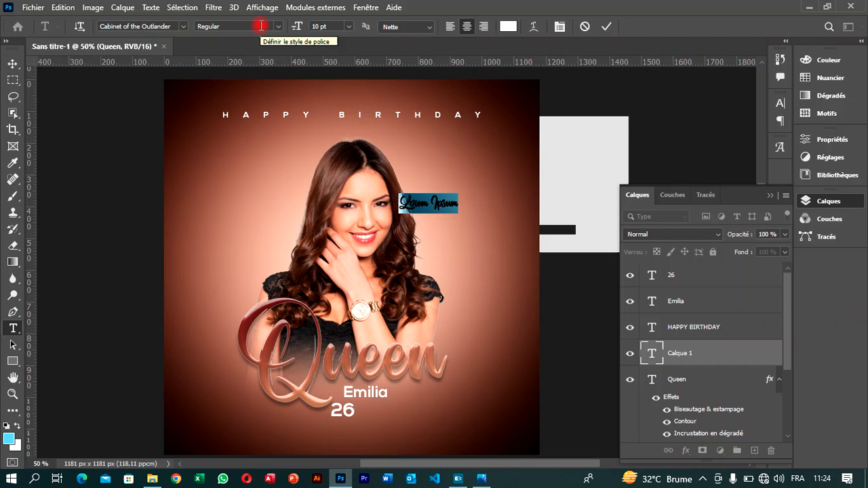
type("m")
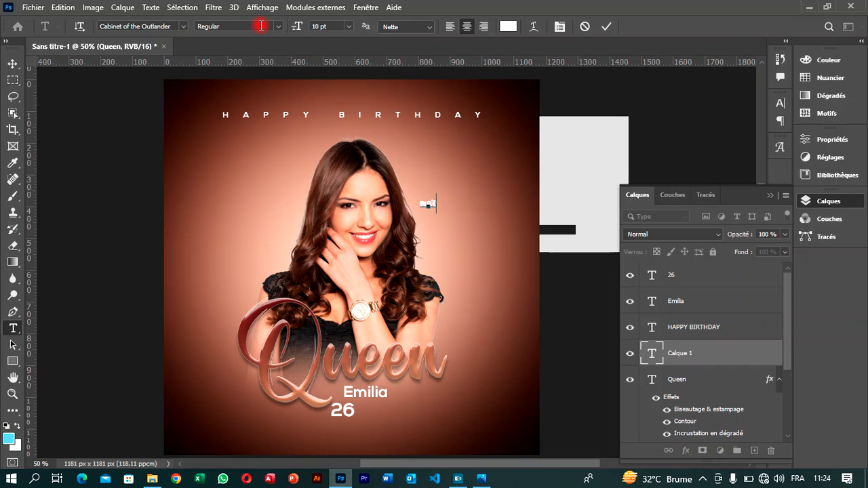
Step: Move the mars text beside the 26 and enlarge it to 11 pt
mouse_move(451, 210)
left_mouse_down()
mouse_move(432, 392)
mouse_move(391, 423)
mouse_move(393, 411)
mouse_move(374, 408)
left_mouse_up()
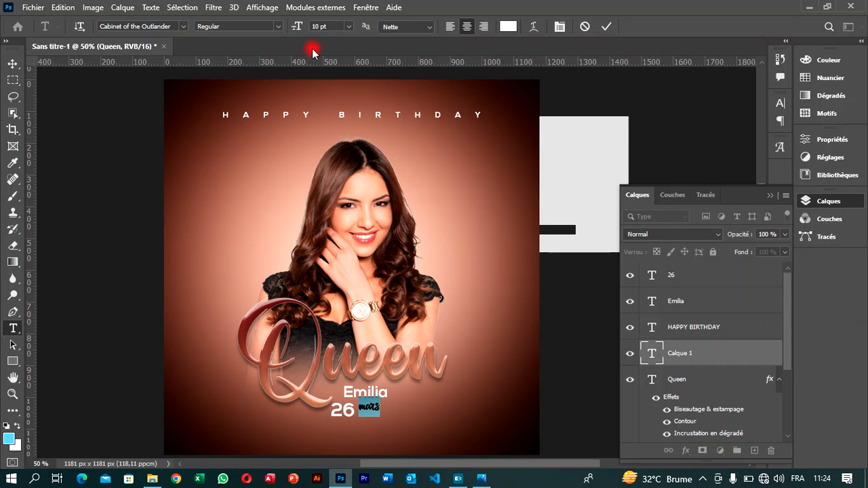
key("Up")
key("Up")
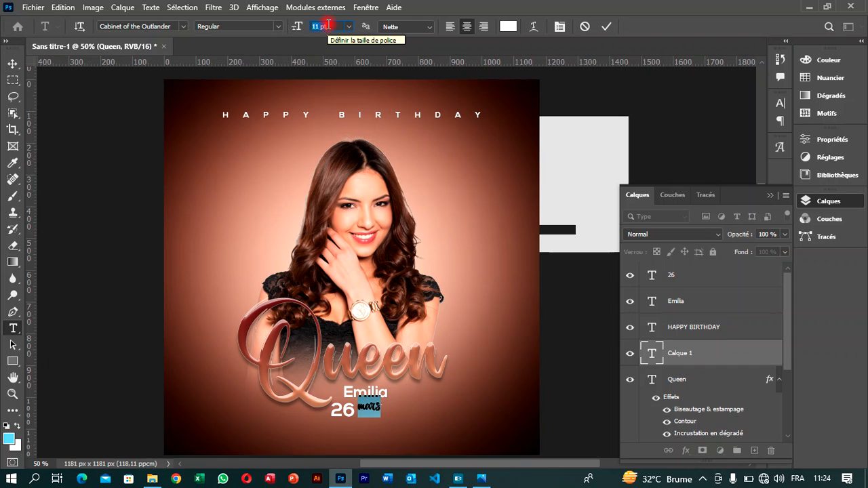
key("Down")
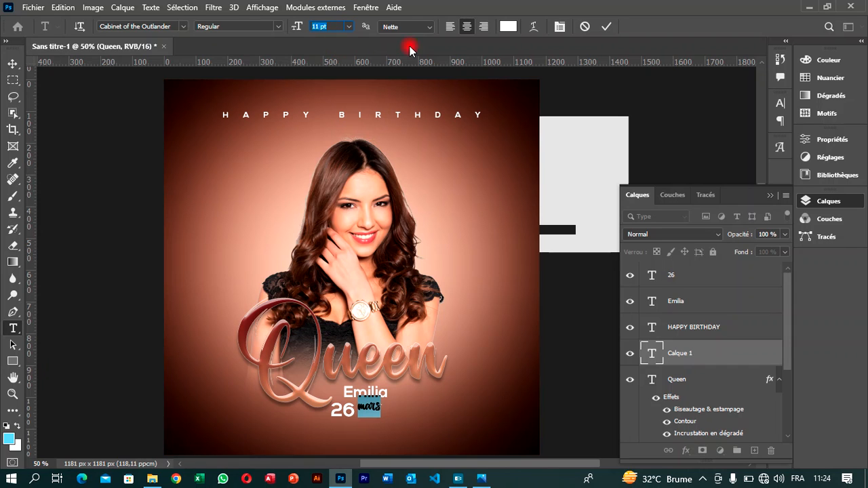
left_click(608, 29)
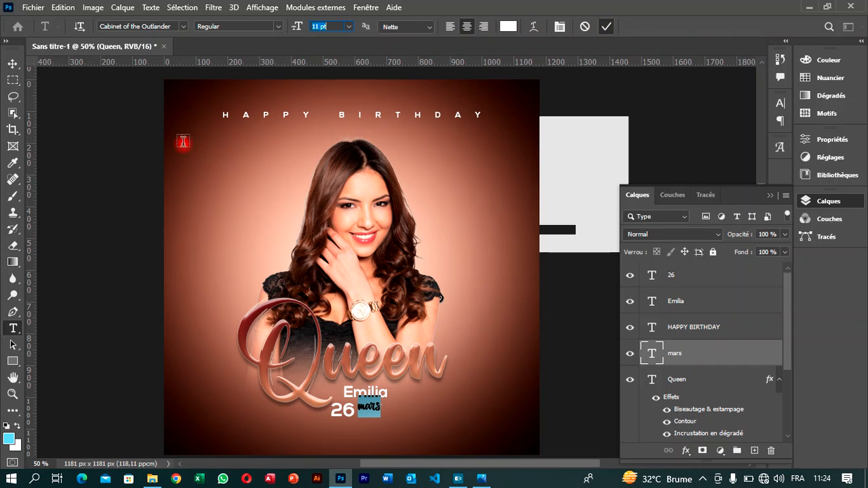
Step: Fine-tune the positions of the mars and 26 texts so they line up just below the celebrant's name
left_click(12, 63)
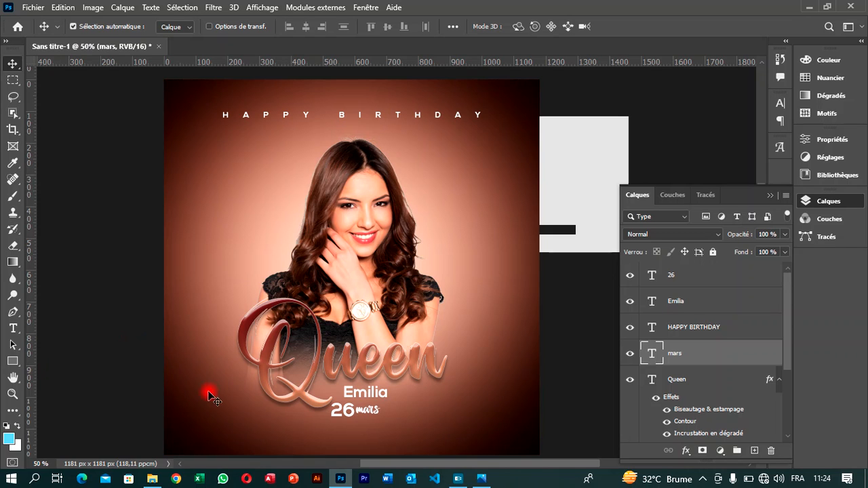
left_click(665, 281)
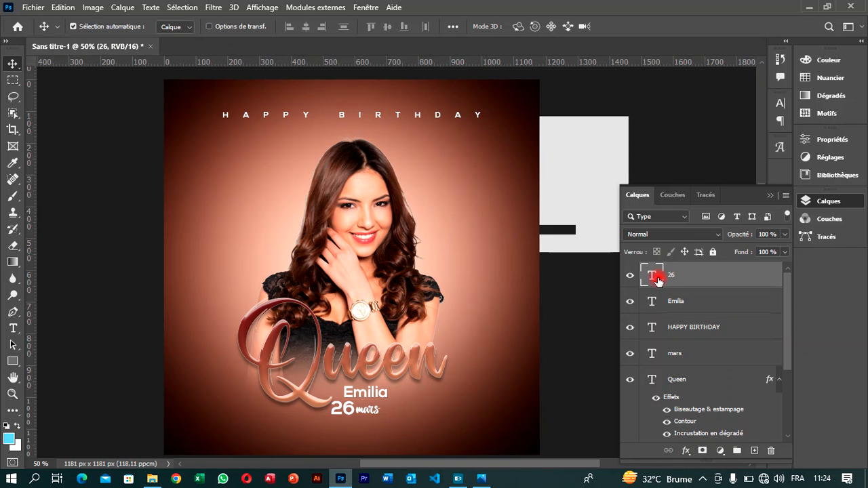
left_click(688, 358)
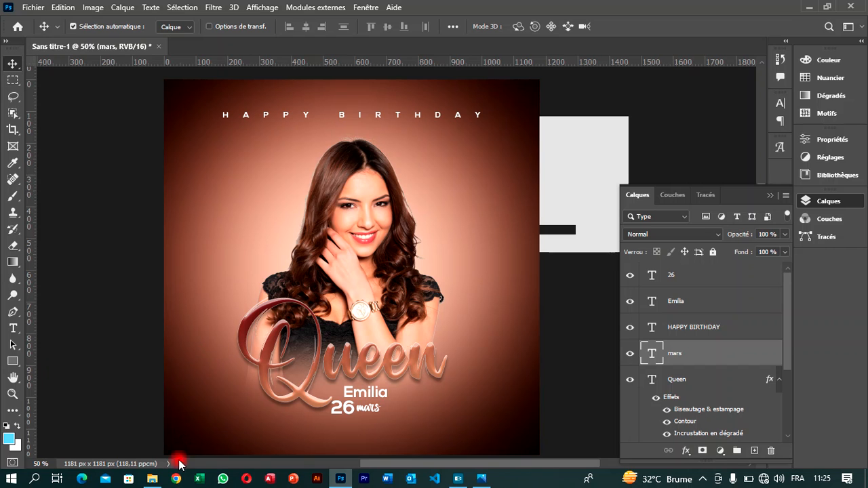
Step: Place the TROIS POINTS image from the AA folder on drive JMK (E:) into the poster, below the Q of Queen
left_click(151, 479)
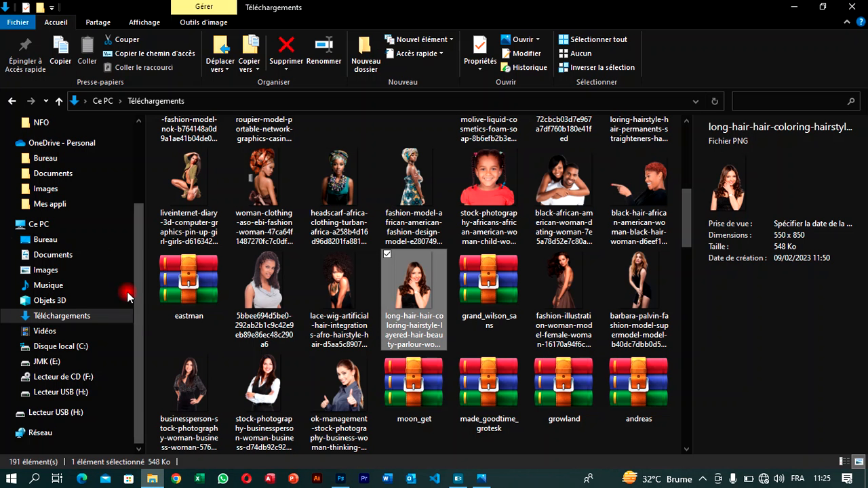
left_click(58, 364)
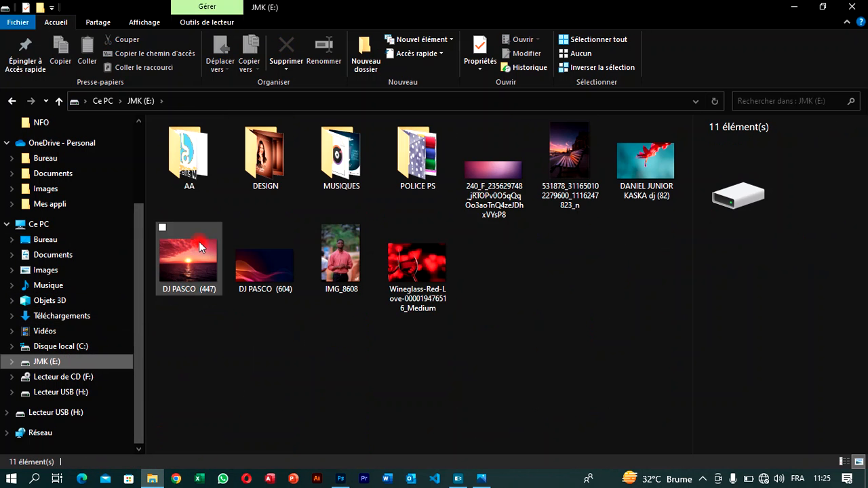
left_click(180, 167)
double_click(178, 168)
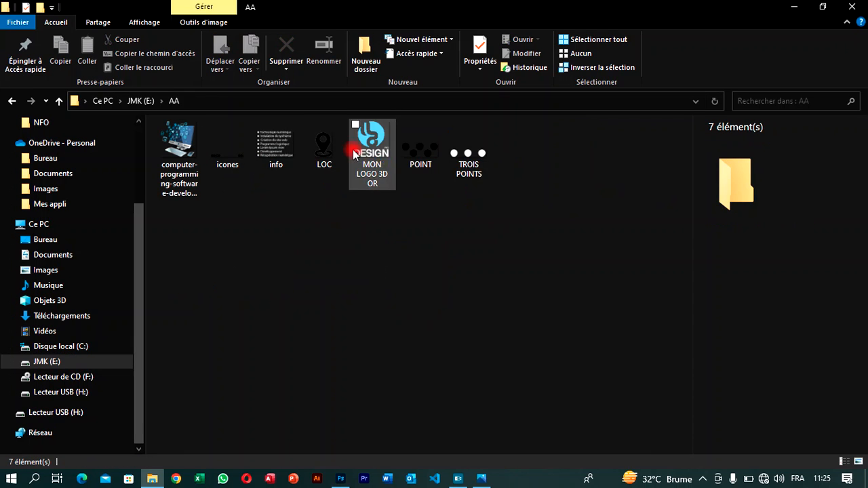
left_click_drag(454, 156, 322, 389)
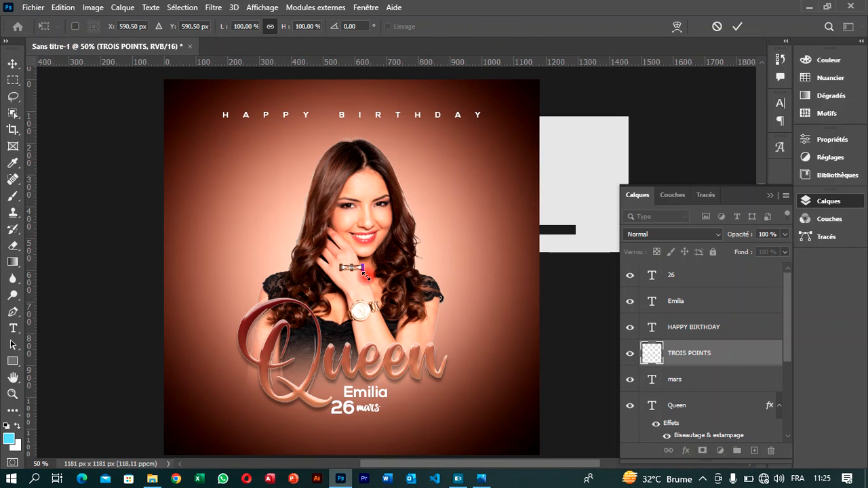
left_click(738, 27)
left_click_drag(352, 270, 300, 414)
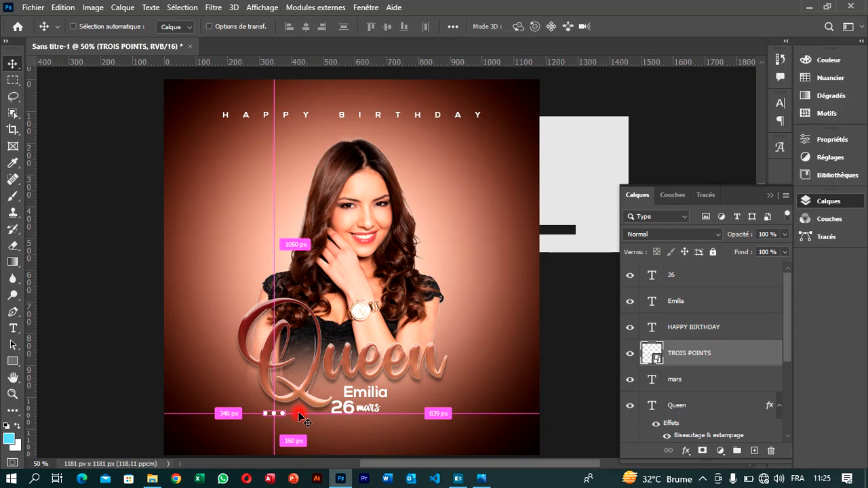
Step: Scale the three dots to 117% and nudge them slightly right toward the 26
key("ctrl+t")
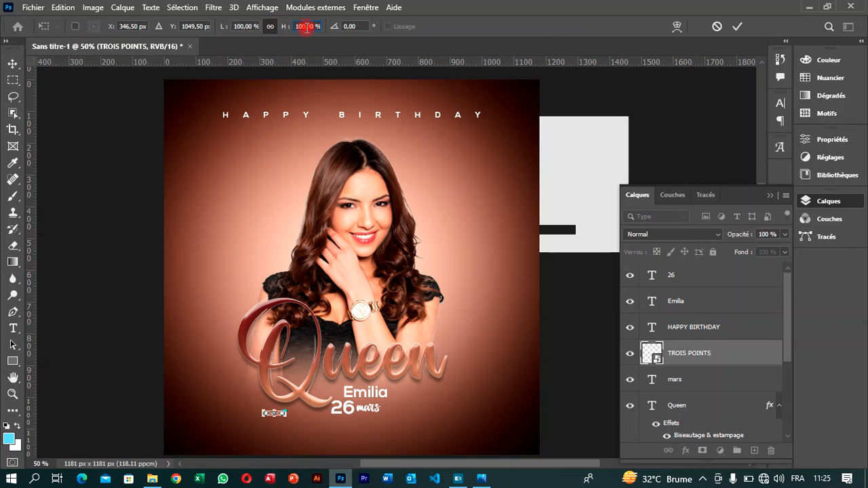
key("Up")
key("Up")
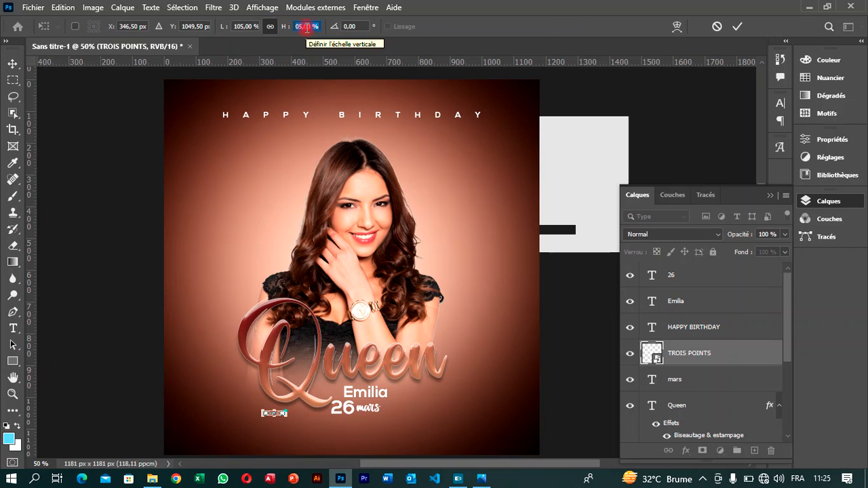
key("Up")
key("Up")
key("Up")
key("Up")
key("Up")
key("Up")
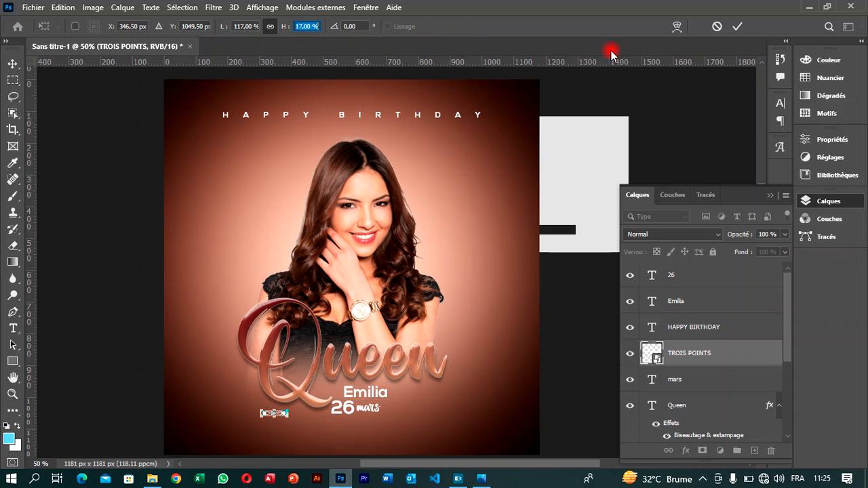
left_click(737, 26)
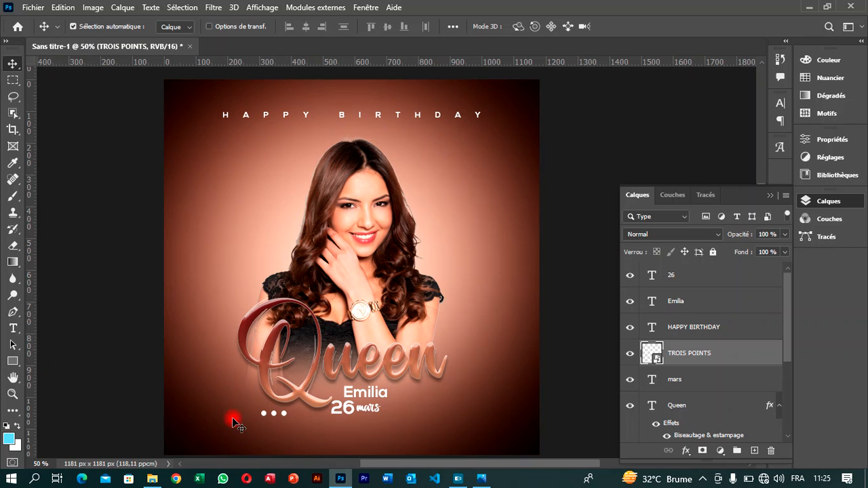
key("shift+Right")
key("shift+Right")
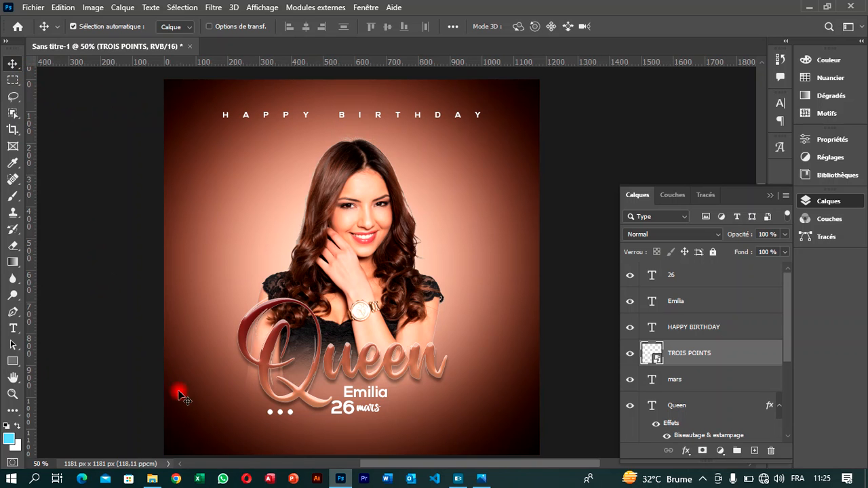
Step: Place the POINT REC image from the DESIGN > AGAPAO folder on drive JMK (E:) into the poster at full size
left_click(153, 479)
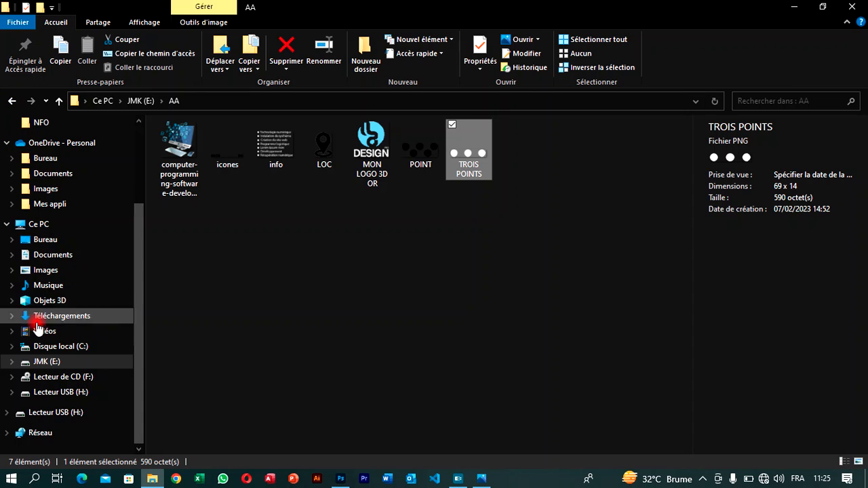
left_click(13, 103)
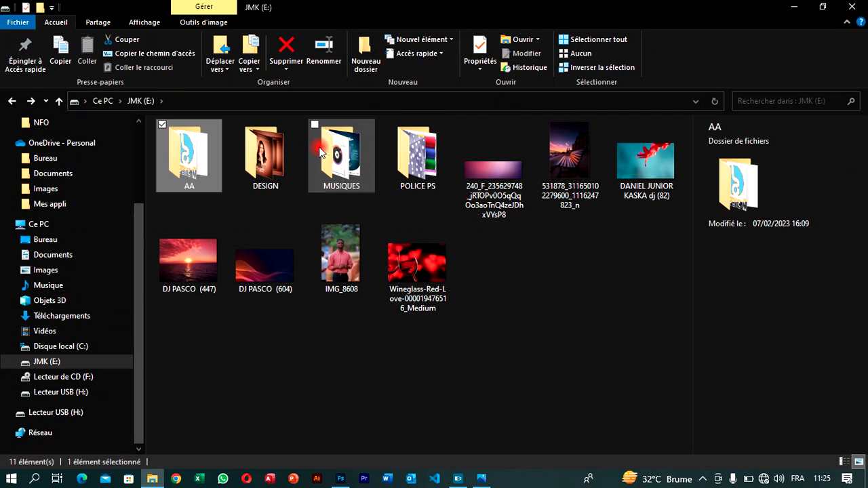
double_click(268, 152)
double_click(175, 148)
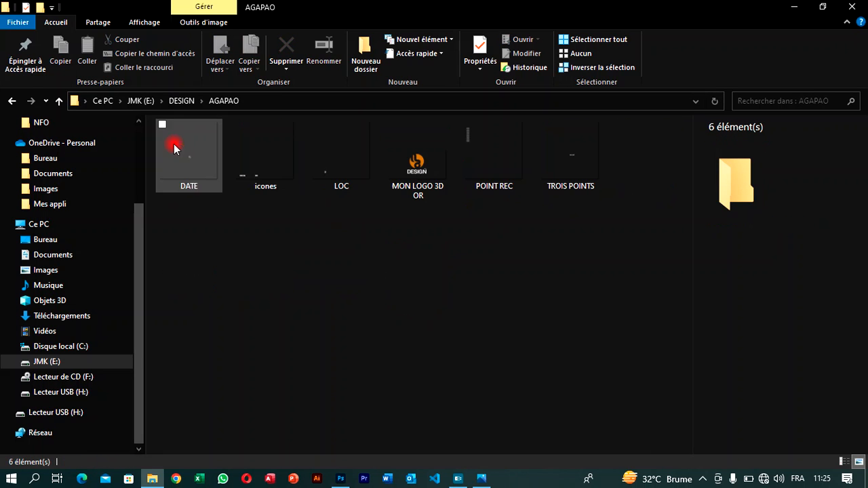
left_click(488, 160)
left_click_drag(437, 185, 319, 400)
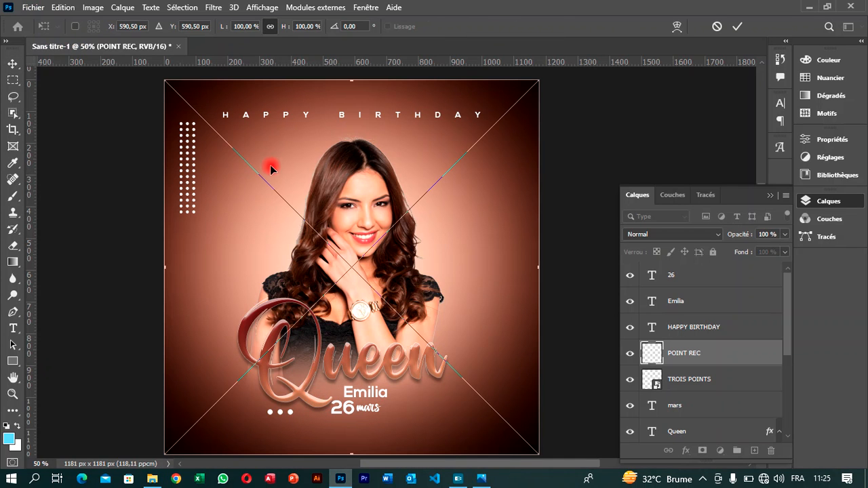
left_click(736, 27)
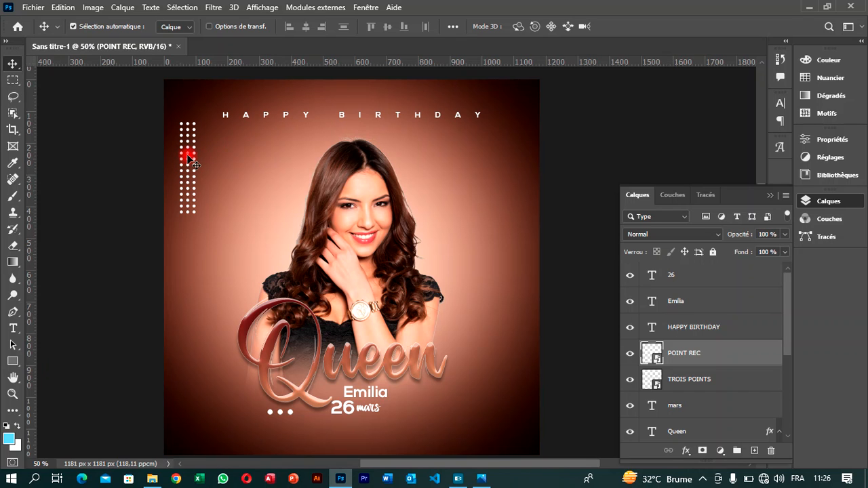
Step: Move the POINT REC dot column straight down into the poster's lower-left corner
left_click_drag(192, 163, 192, 175)
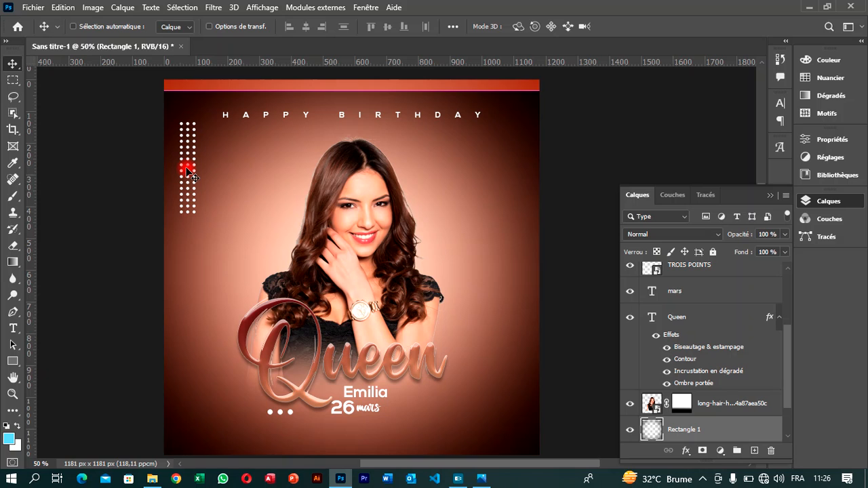
key("ctrl+z")
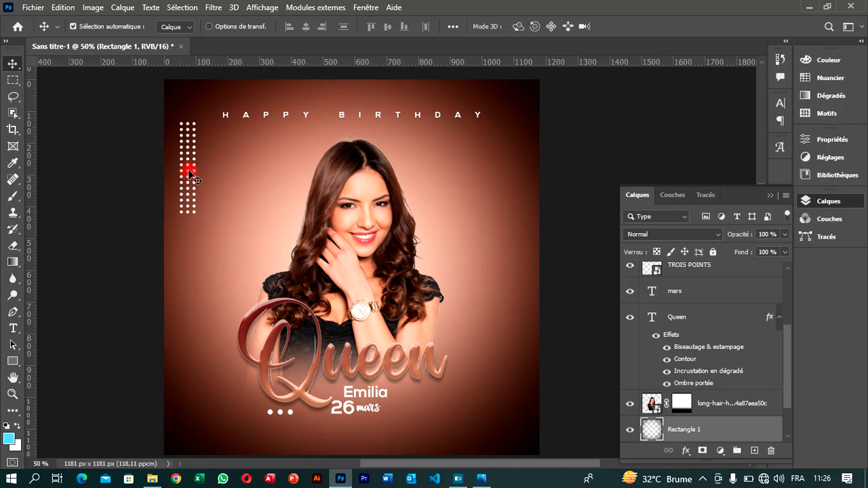
left_click_drag(191, 175, 191, 386)
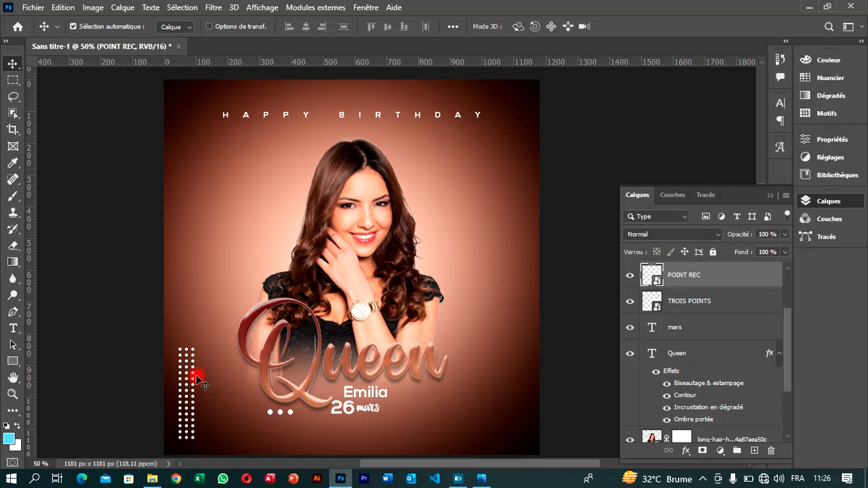
key("Down")
key("Down")
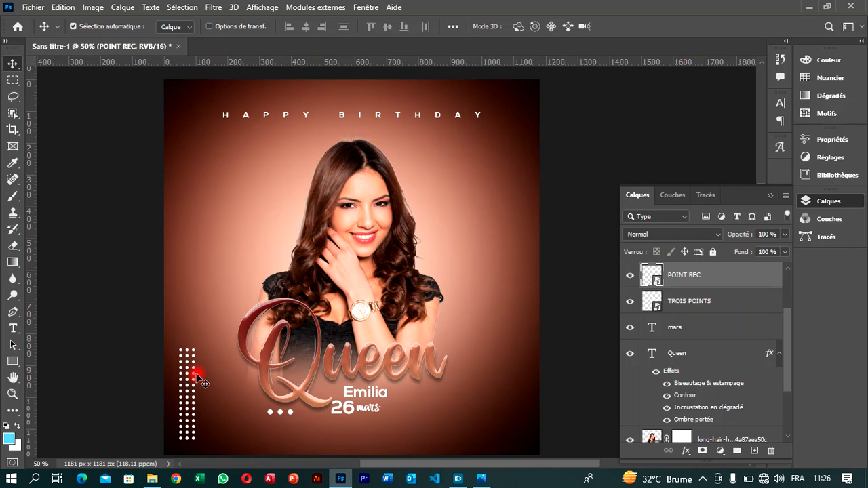
Step: Add an outer glow (Lueur externe) with default settings to the POINT REC layer
double_click(741, 275)
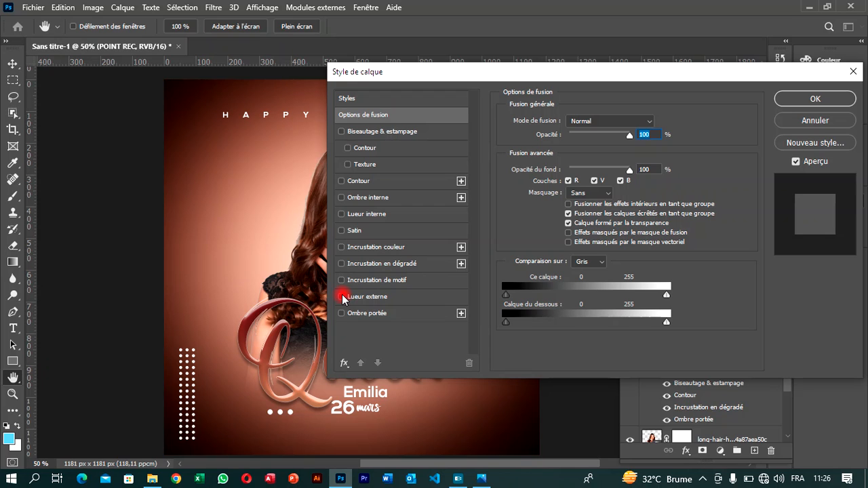
left_click(341, 298)
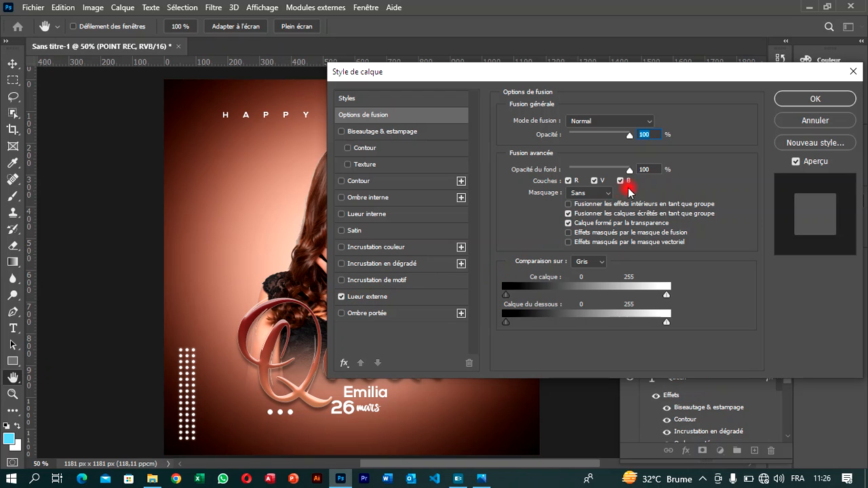
left_click(814, 101)
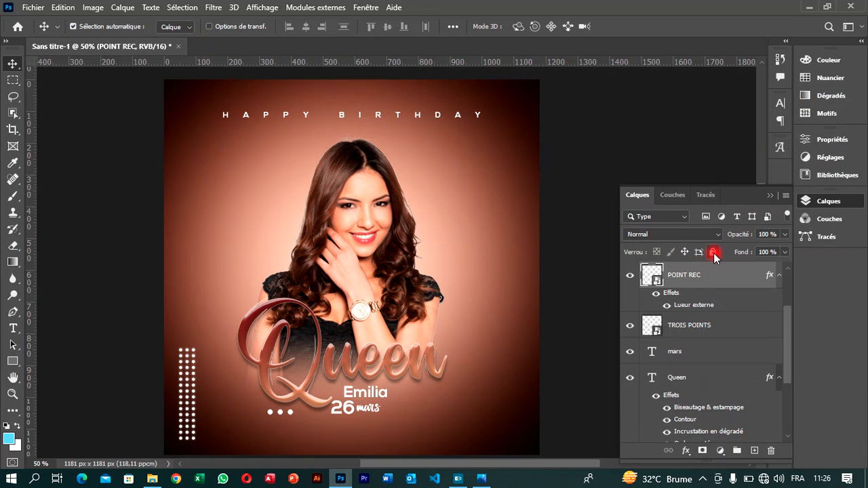
Step: Reduce the POINT REC layer's opacity to 76% and collapse the layer list
left_click(785, 235)
left_click_drag(784, 248, 747, 254)
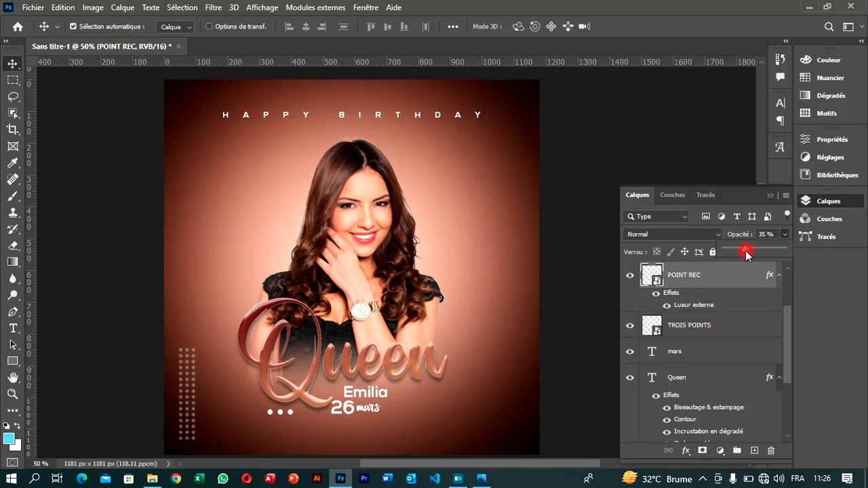
left_click_drag(747, 251, 769, 250)
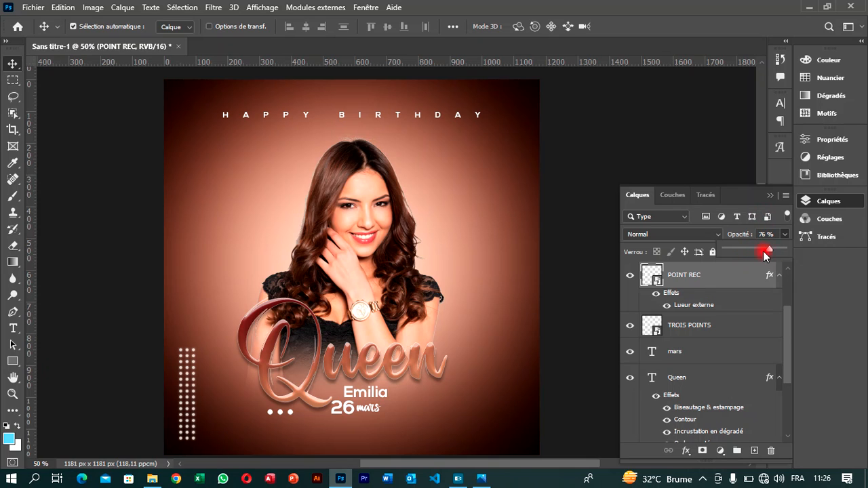
left_click(702, 315)
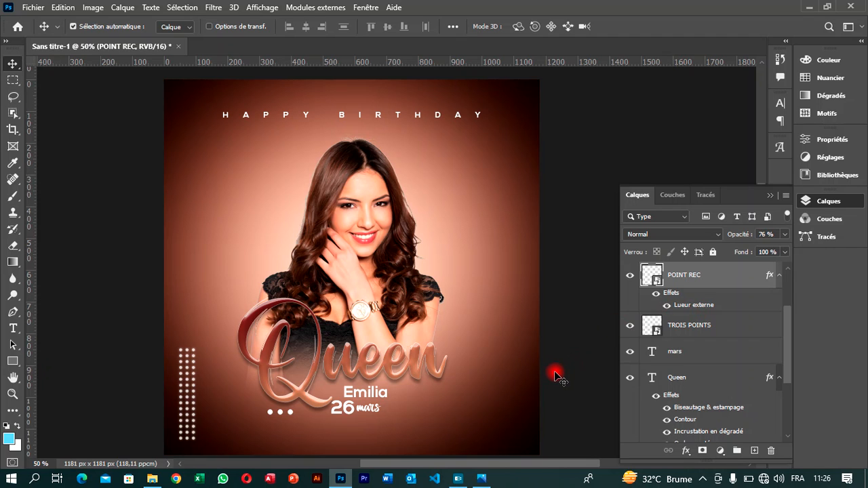
scroll(475, 236, "up", 1)
scroll(475, 236, "down", 1)
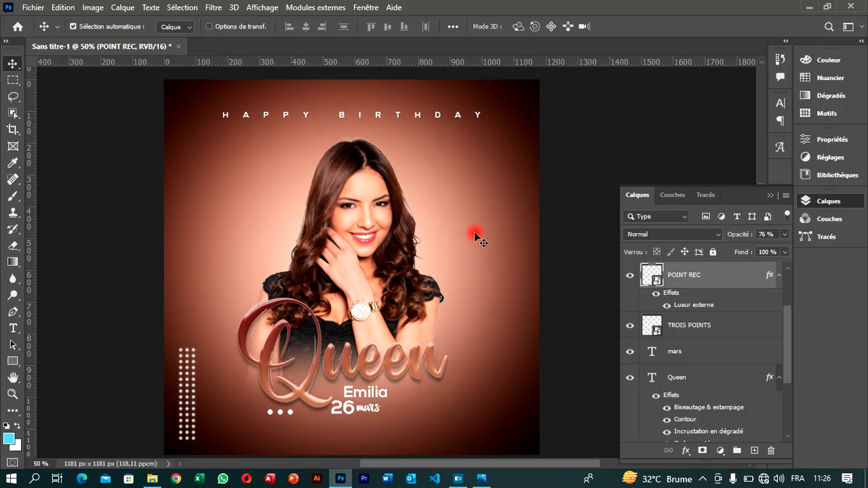
left_click(772, 196)
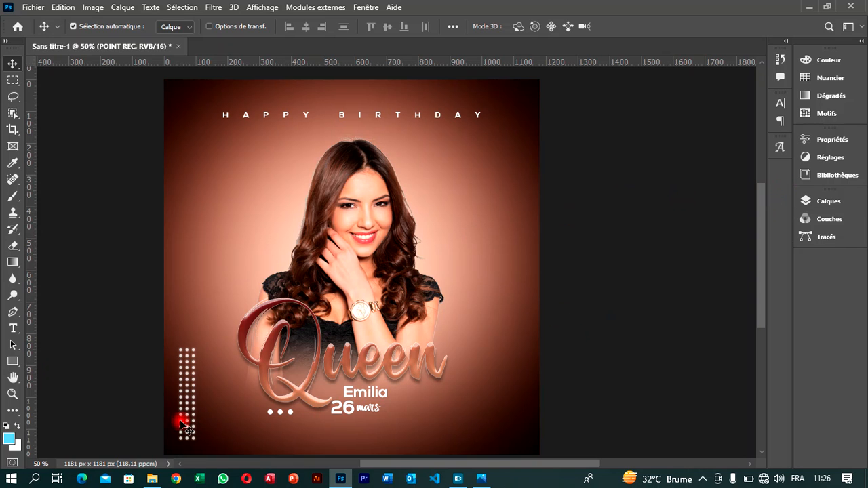
Step: Place the MON LOGO 3D OR image from the AGAPAO folder in the poster's upper-left corner, proportionally scaled down
left_click(153, 479)
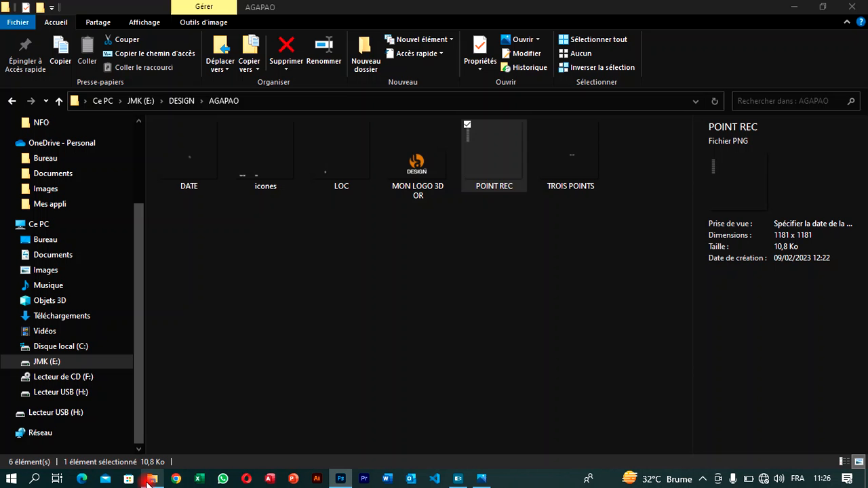
left_click_drag(415, 170, 472, 235)
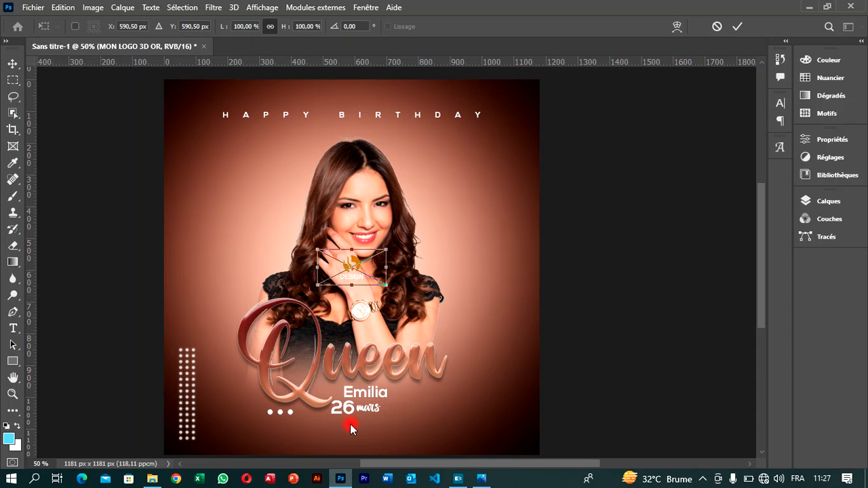
left_click_drag(367, 265, 214, 120)
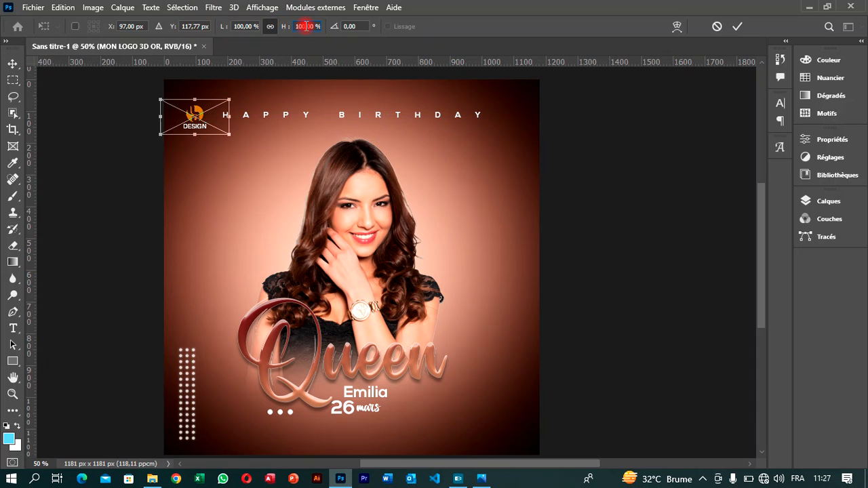
scroll(306, 27, "down", 18)
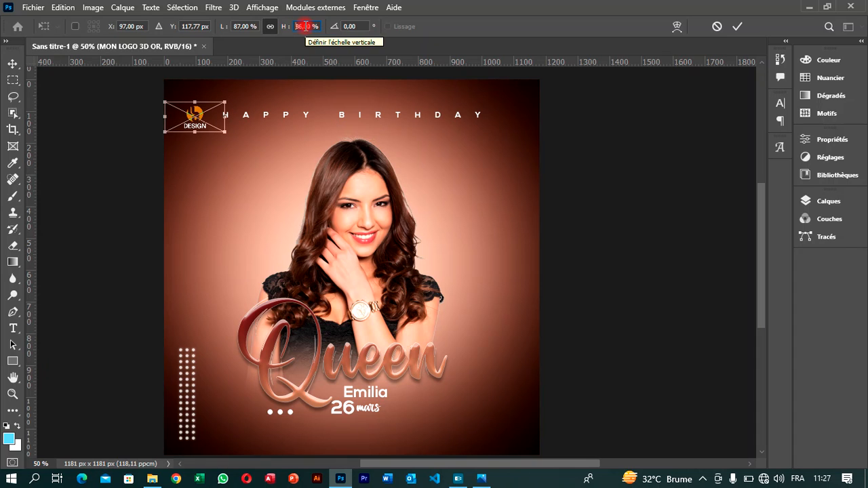
left_click(736, 26)
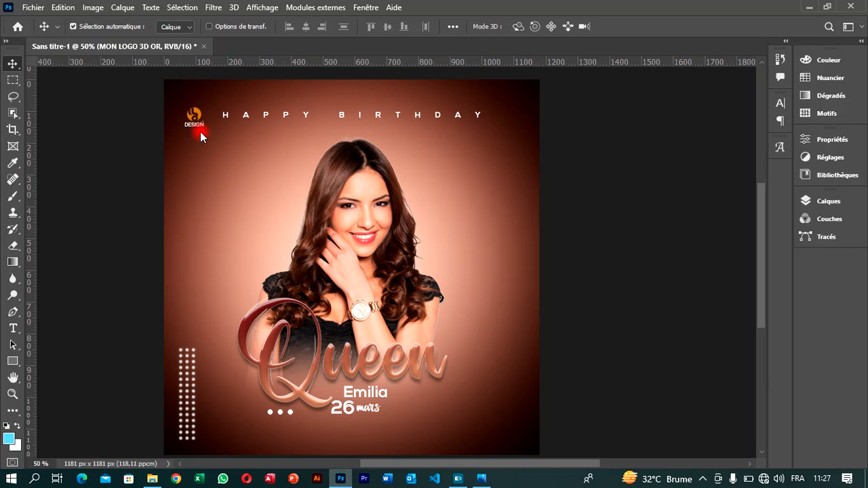
Step: Nudge the logo left and slightly up so it sits beside HAPPY BIRTHDAY, aligned above the dot column
left_click_drag(200, 132, 198, 132)
key("Left")
key("Left")
key("Left")
key("Left")
key("Left")
key("Left")
key("Left")
key("Left")
key("Left")
key("Left")
key("Left")
key("Left")
key("Left")
key("Left")
key("Left")
key("Left")
key("Up")
key("Up")
key("Up")
left_click_drag(508, 464, 499, 466)
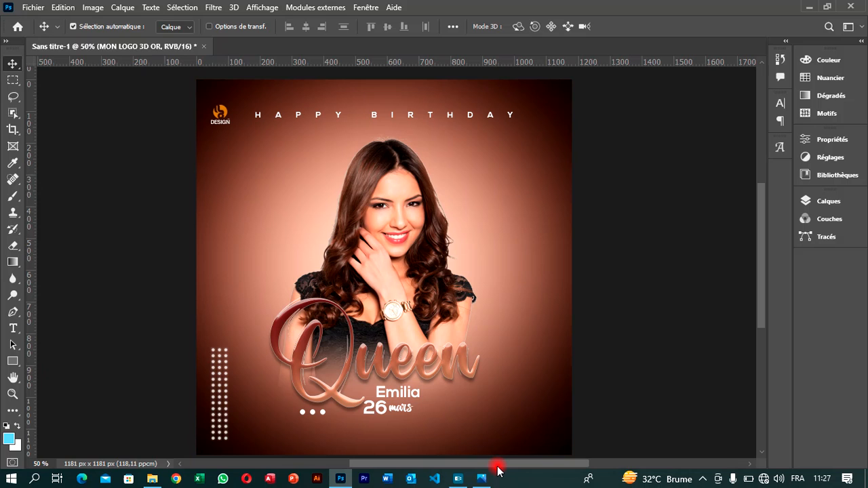